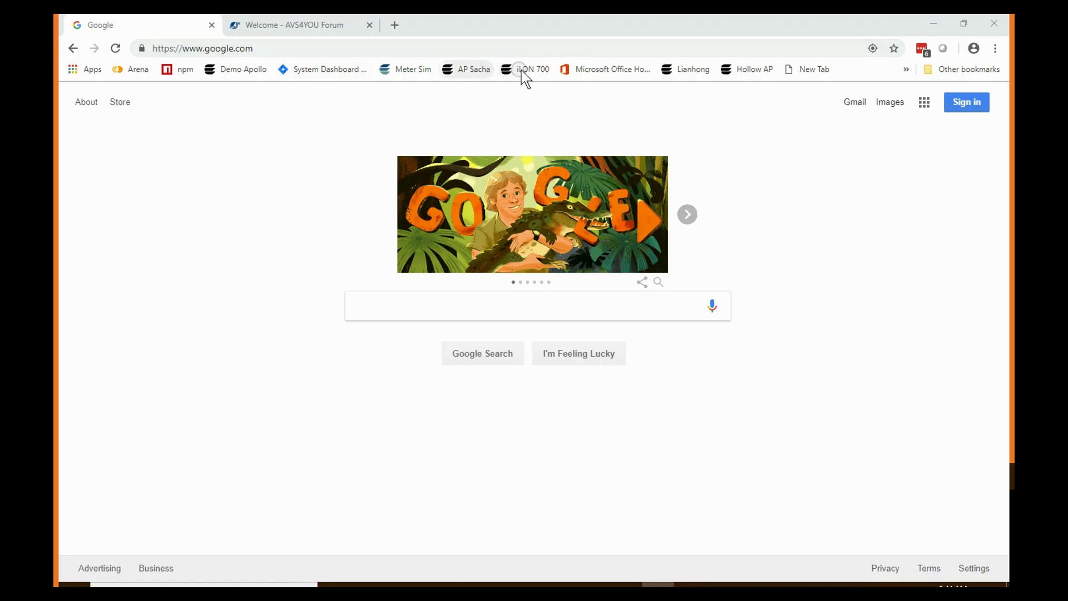
# Load the iLON 700's Network Configuration page showing hostname smartserver-6658e on DHCP
pyautogui.click(517, 69)
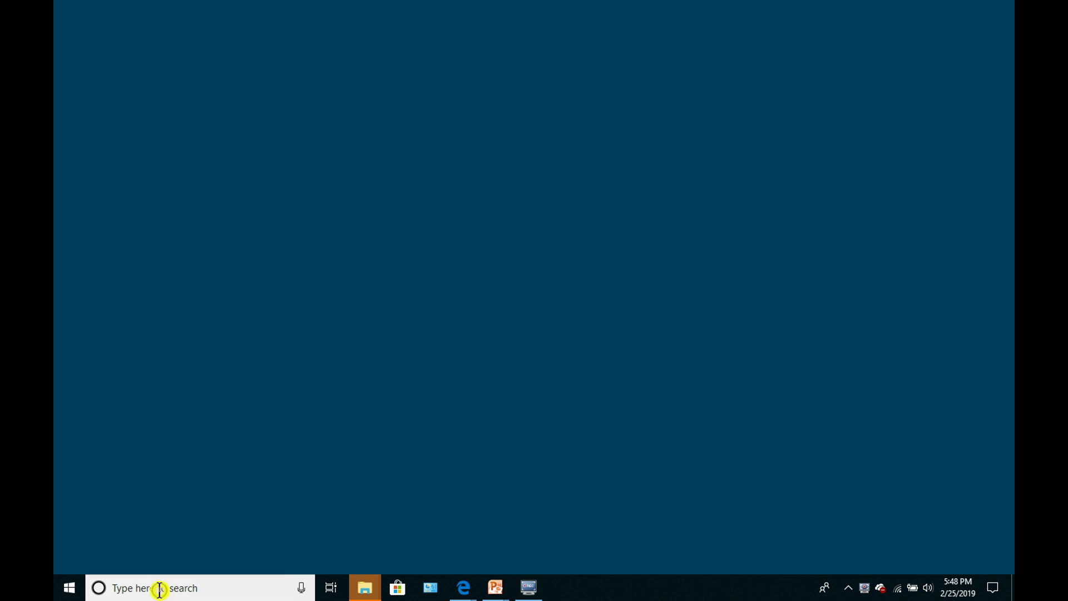
# Open Windows Services and confirm Bonjour Service is running
pyautogui.click(160, 588)
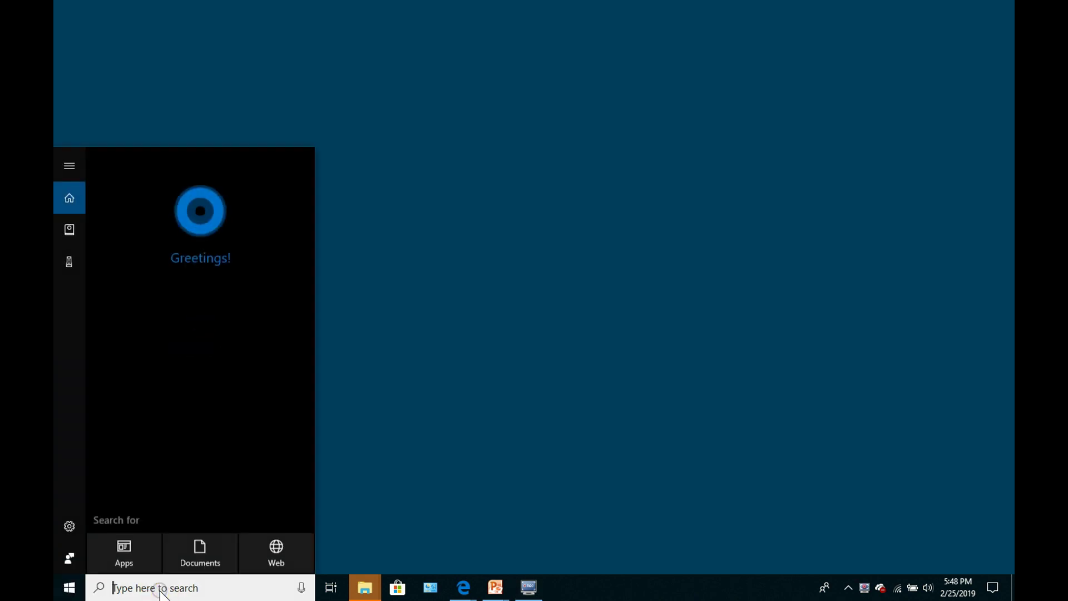
pyautogui.write('servi')
pyautogui.press('Return')
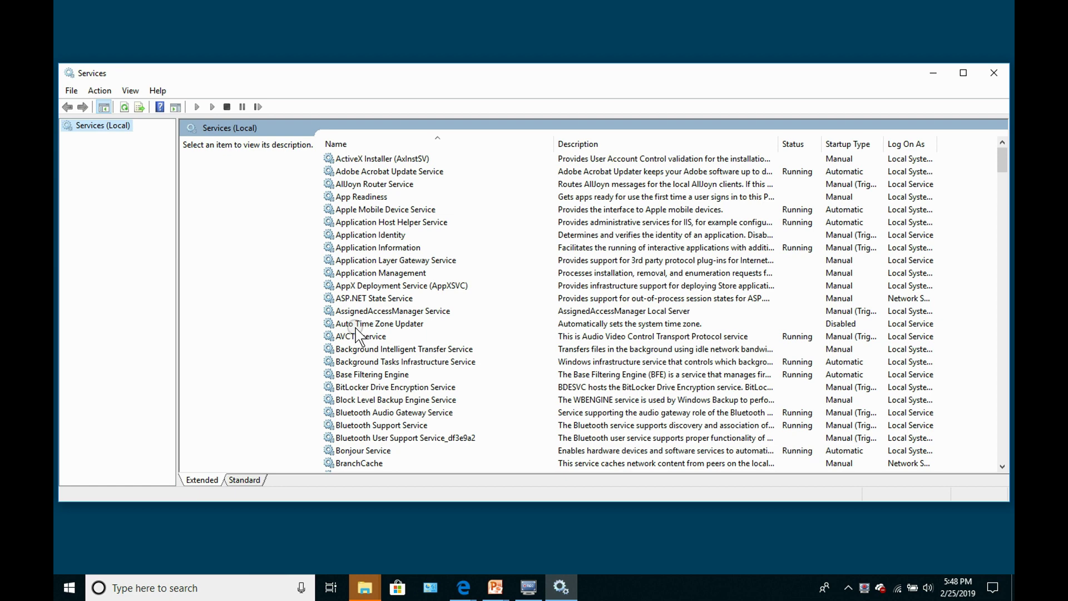
pyautogui.scroll(-3, 358, 334)
pyautogui.click(358, 336)
pyautogui.click(359, 338)
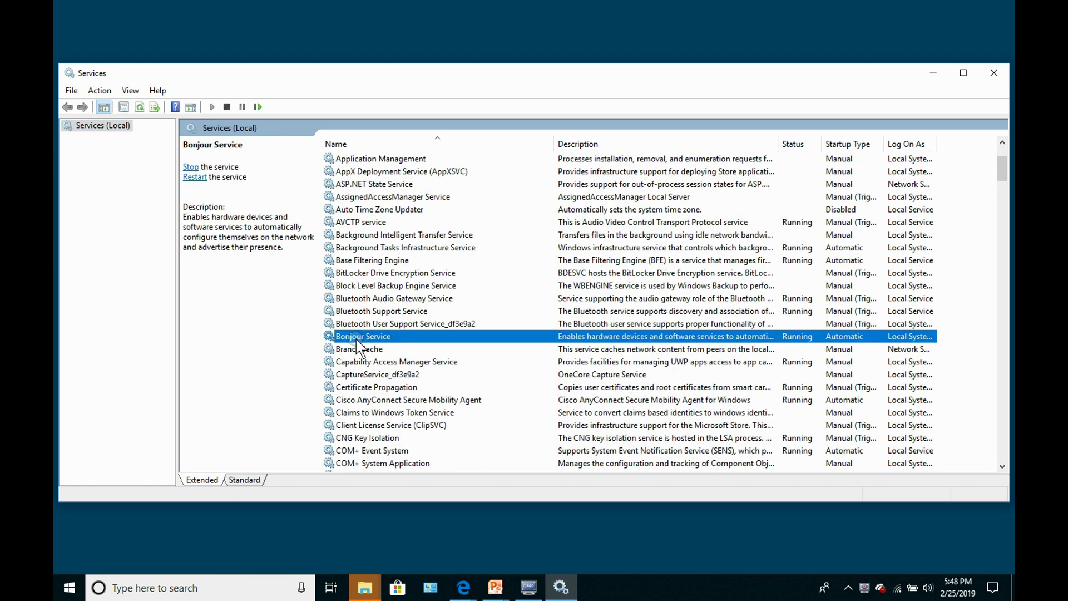
pyautogui.click(988, 69)
# Launch Chrome and go to Apple's Download Bonjour Print Services page
pyautogui.click(176, 587)
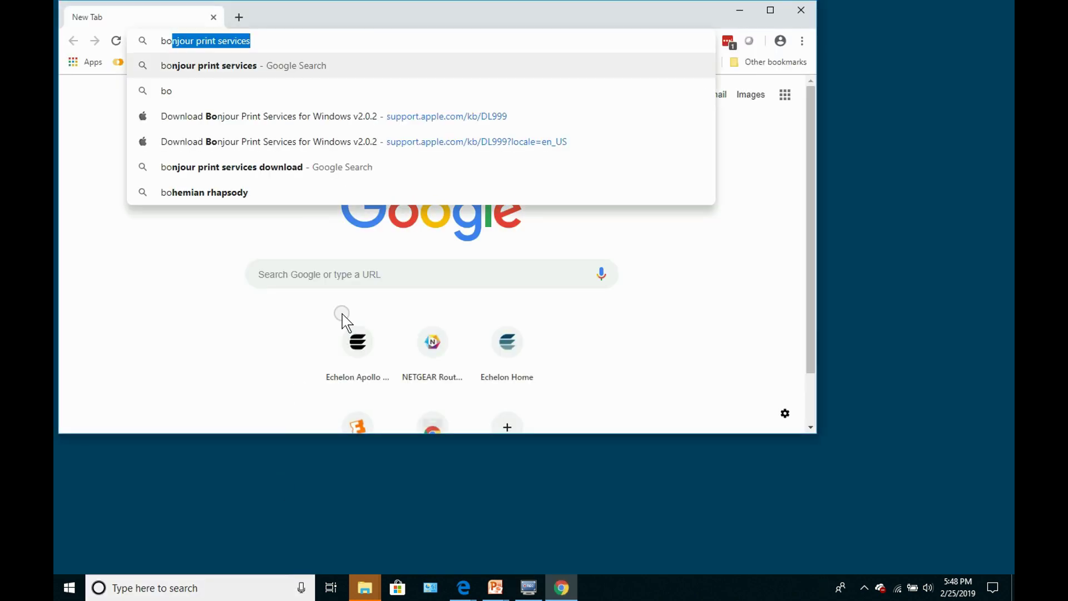
pyautogui.press('BackSpace')
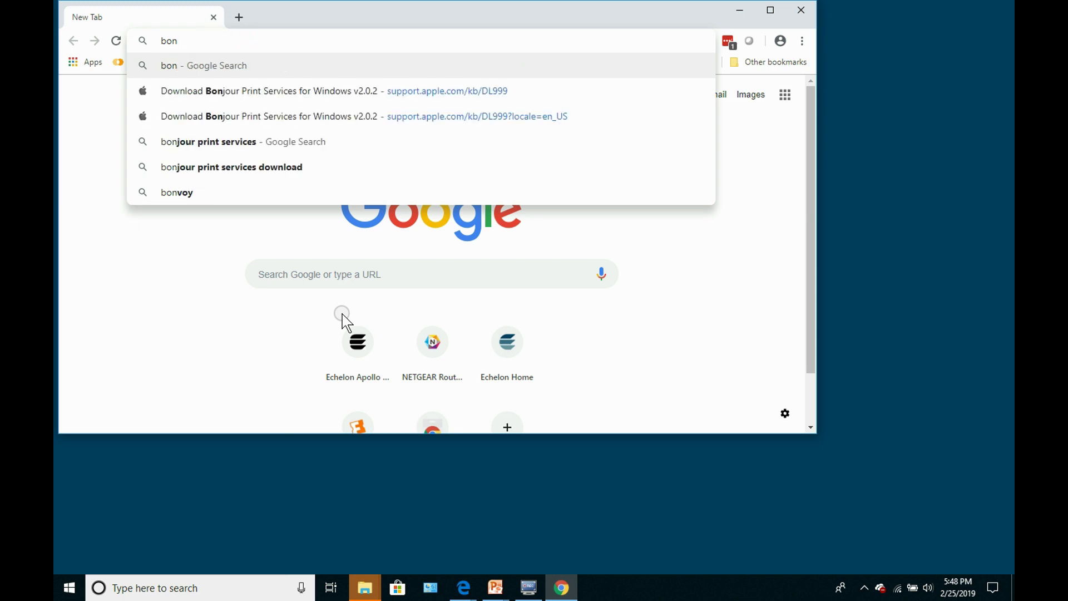
pyautogui.click(228, 92)
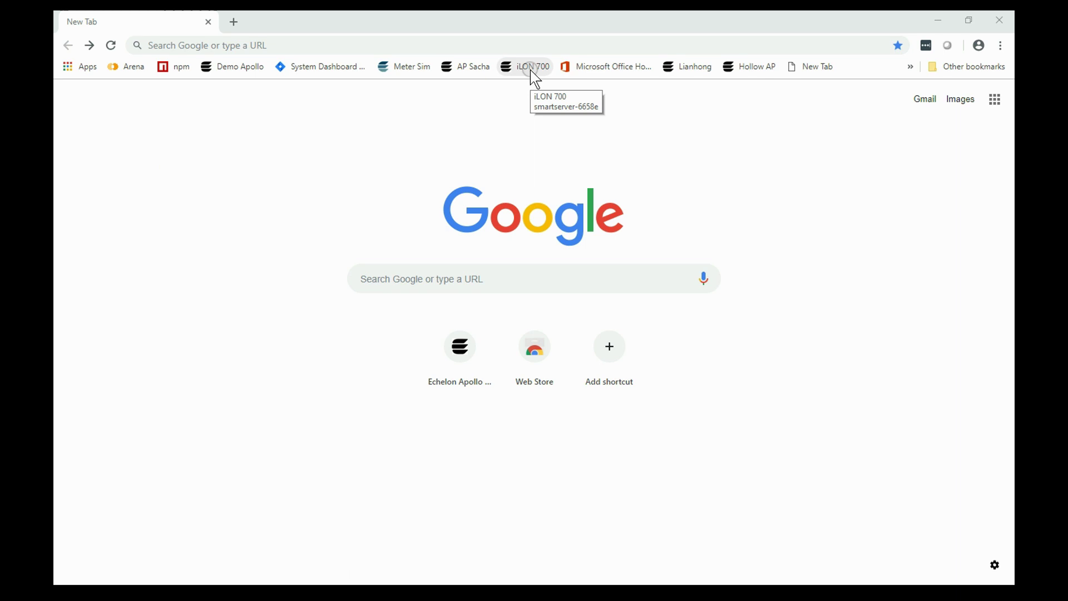
# Sign in to the iLON 700 web configuration with the username and password
pyautogui.click(529, 66)
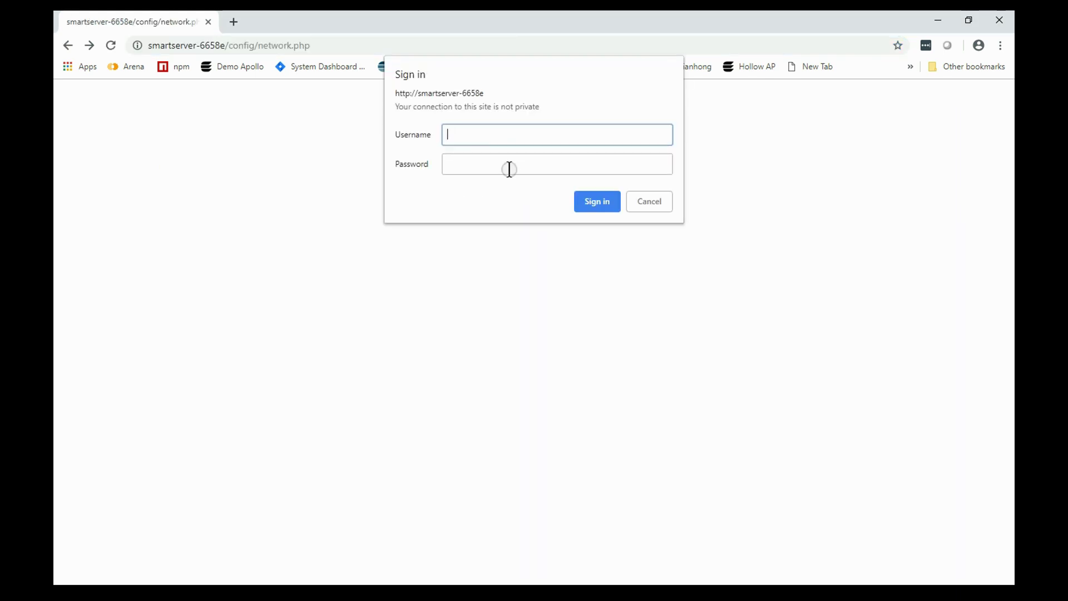
pyautogui.write('apollo')
pyautogui.click(509, 169)
pyautogui.write('***')
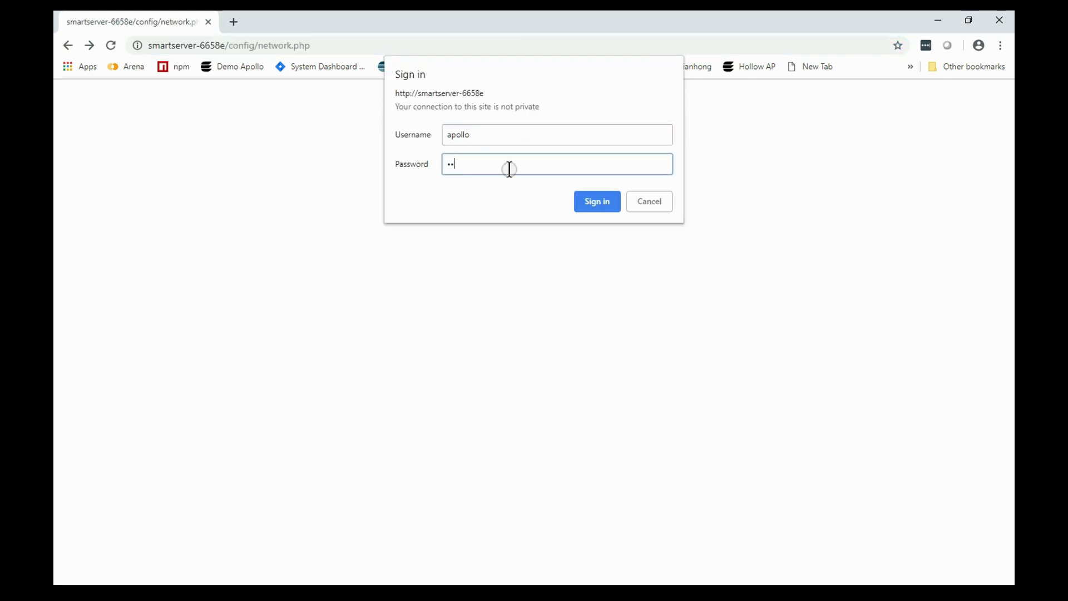
pyautogui.press('Return')
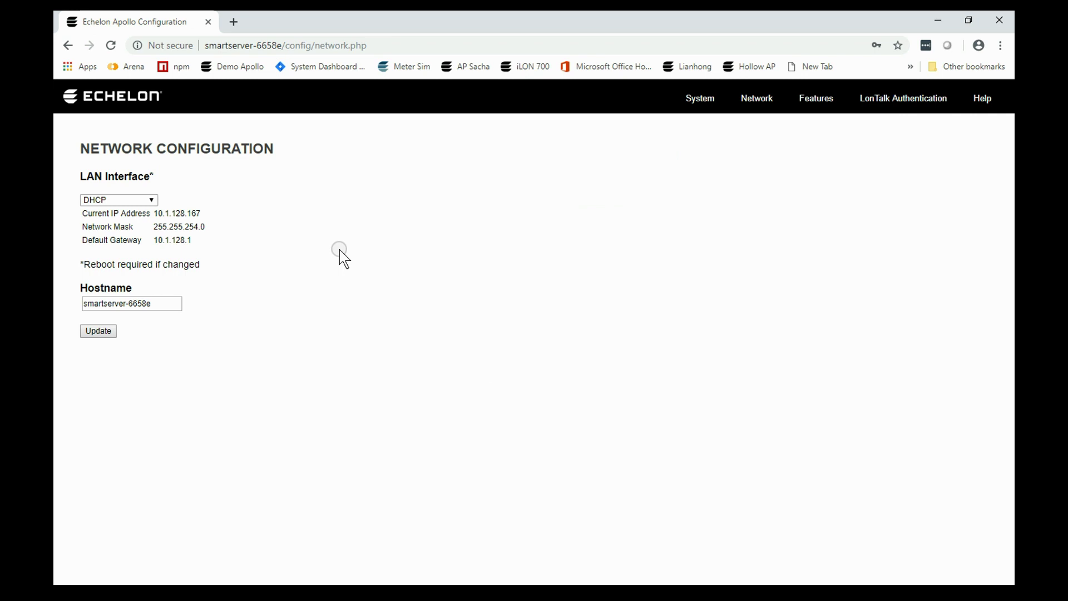
# Switch the LAN interface to Static IP Address, then back to DHCP
pyautogui.click(151, 199)
pyautogui.click(140, 222)
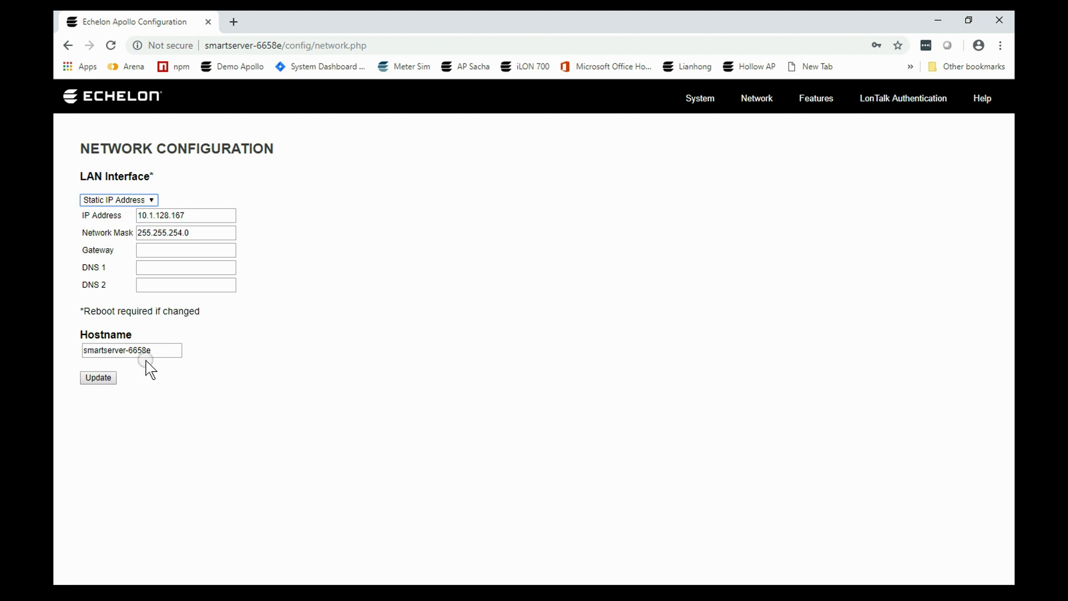
pyautogui.click(151, 200)
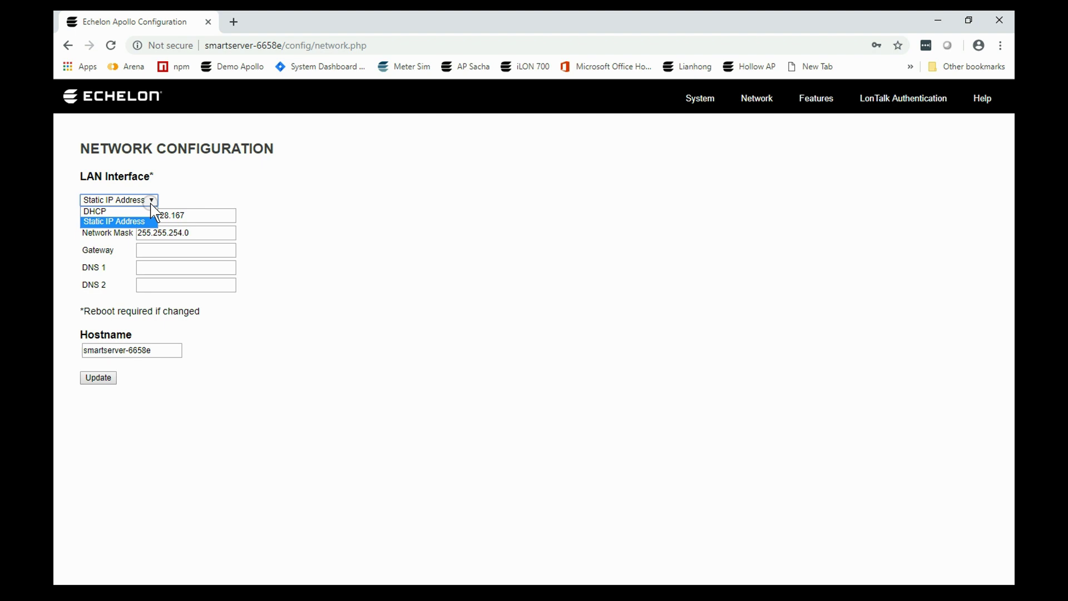
pyautogui.click(113, 211)
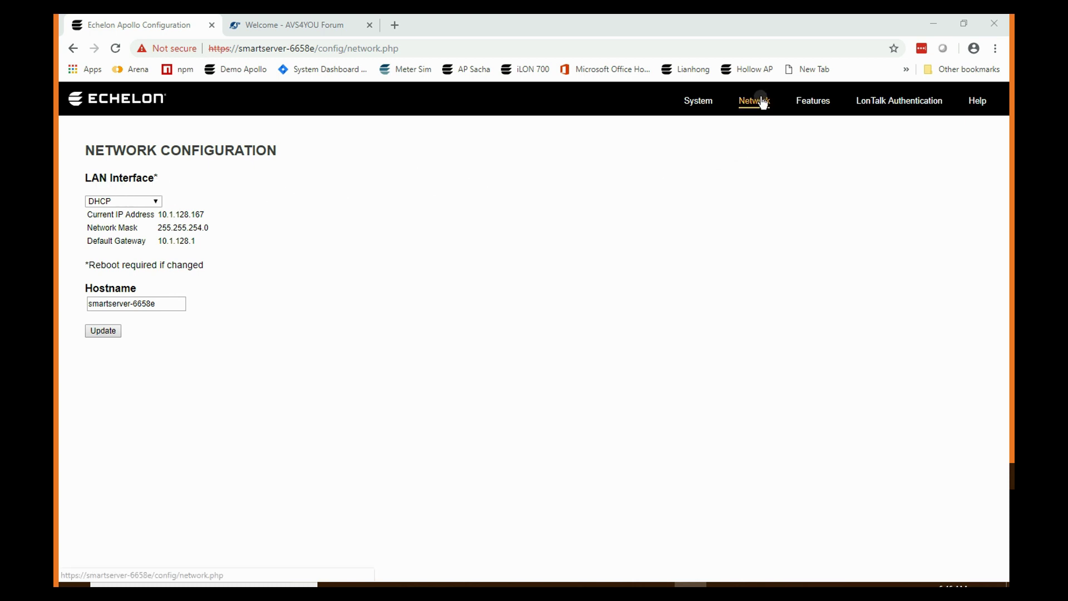
# Show the System Configuration page with version 2.11.001 and three LonTalk/IP routers
pyautogui.click(694, 106)
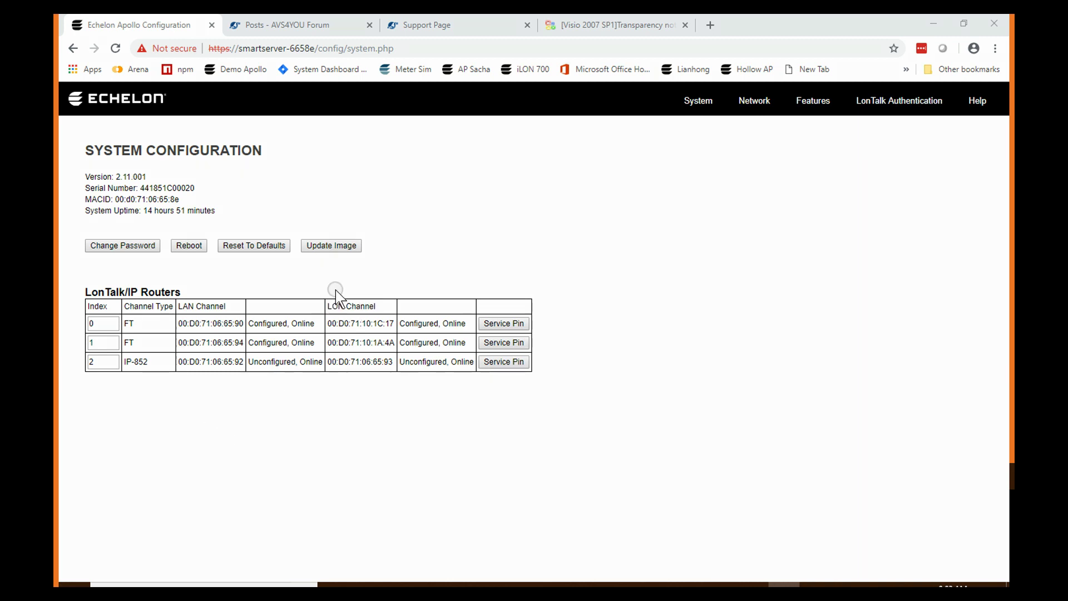
# View the Features page listing enabled RNIs, ports and Neuron IDs
pyautogui.click(812, 101)
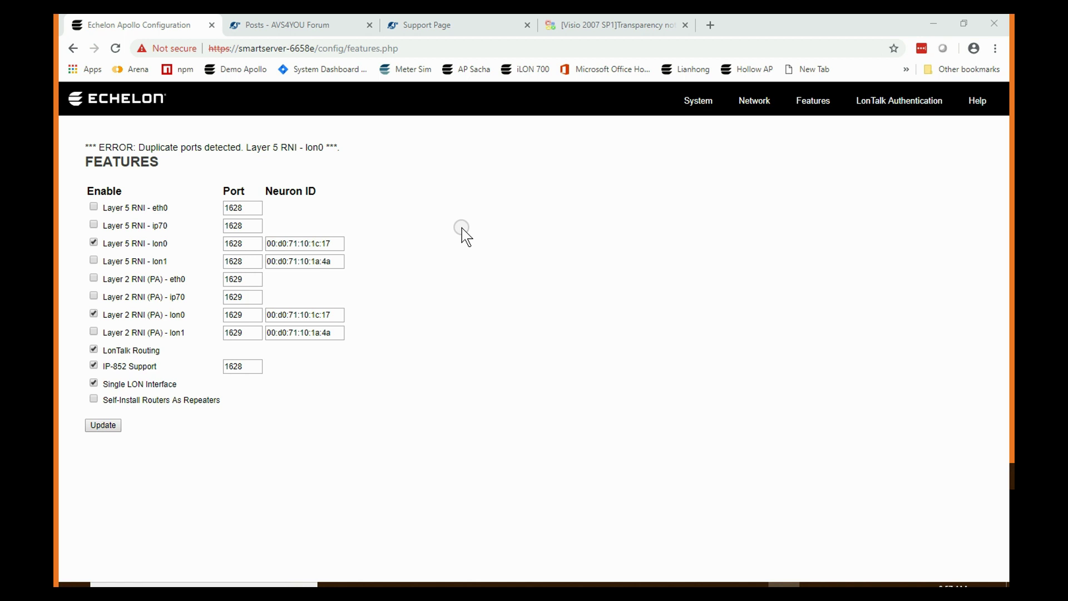
pyautogui.click(892, 148)
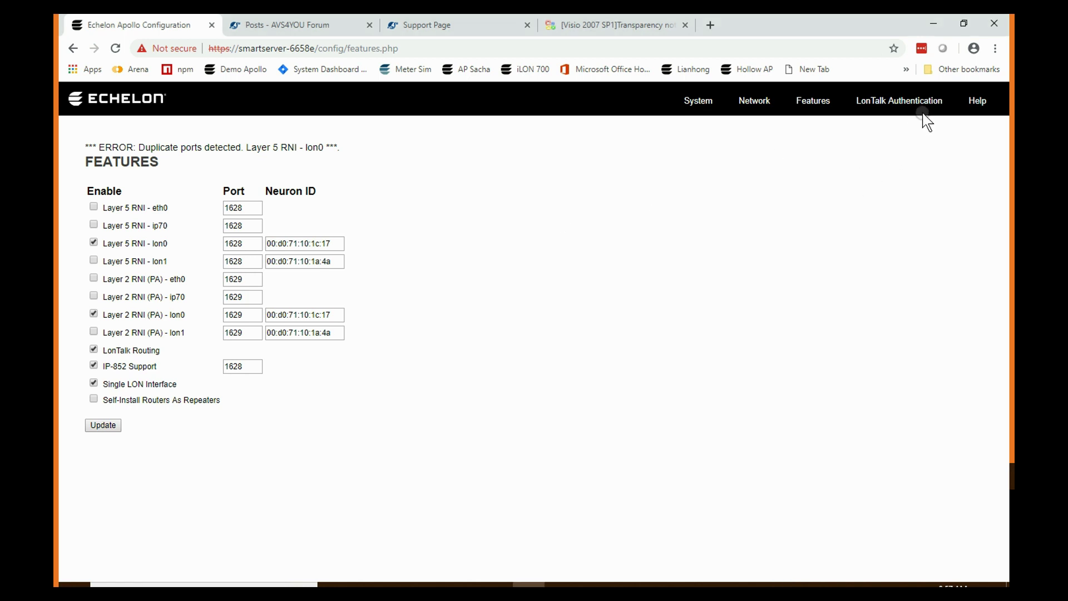
# Review the LonTalk Authentication settings page
pyautogui.click(916, 101)
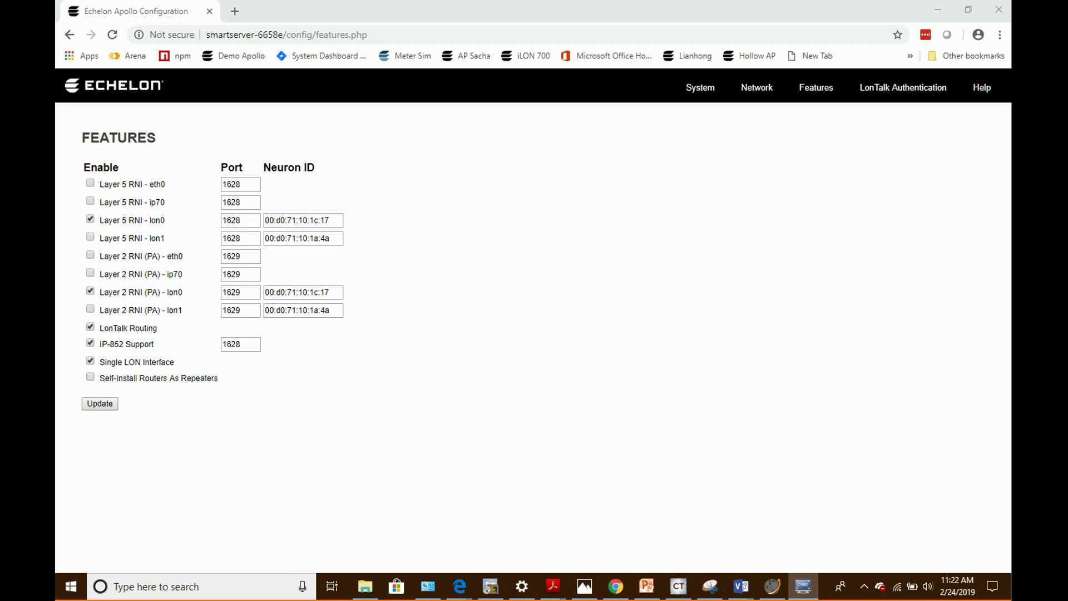
# Launch Echelon IP-852 Configuration Server and add device MyVNI to the IP 852 Backbone
pyautogui.click(64, 584)
pyautogui.click(116, 346)
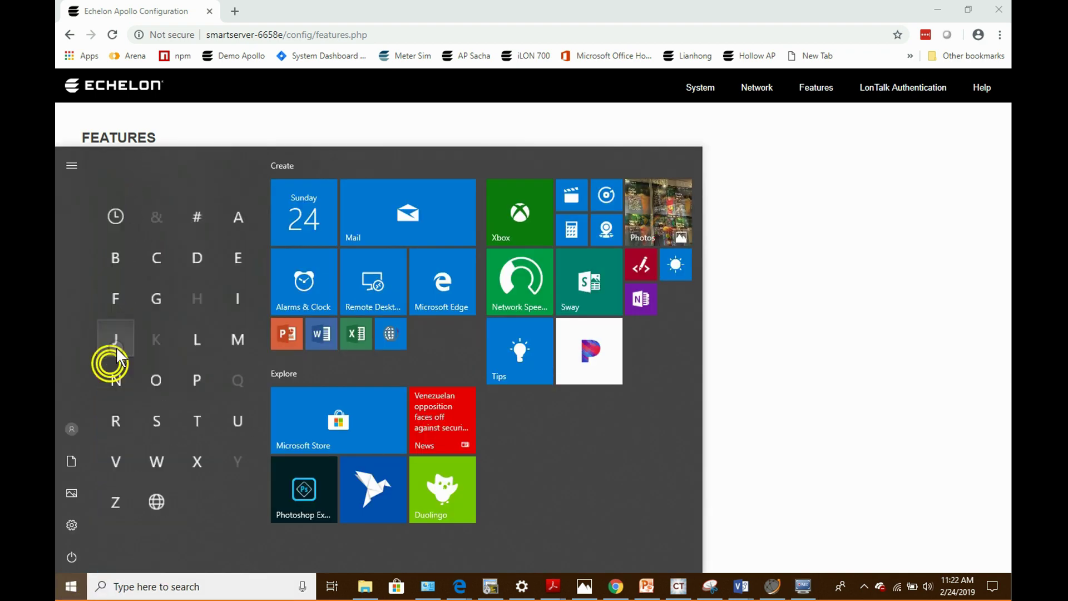
pyautogui.click(228, 270)
pyautogui.click(192, 228)
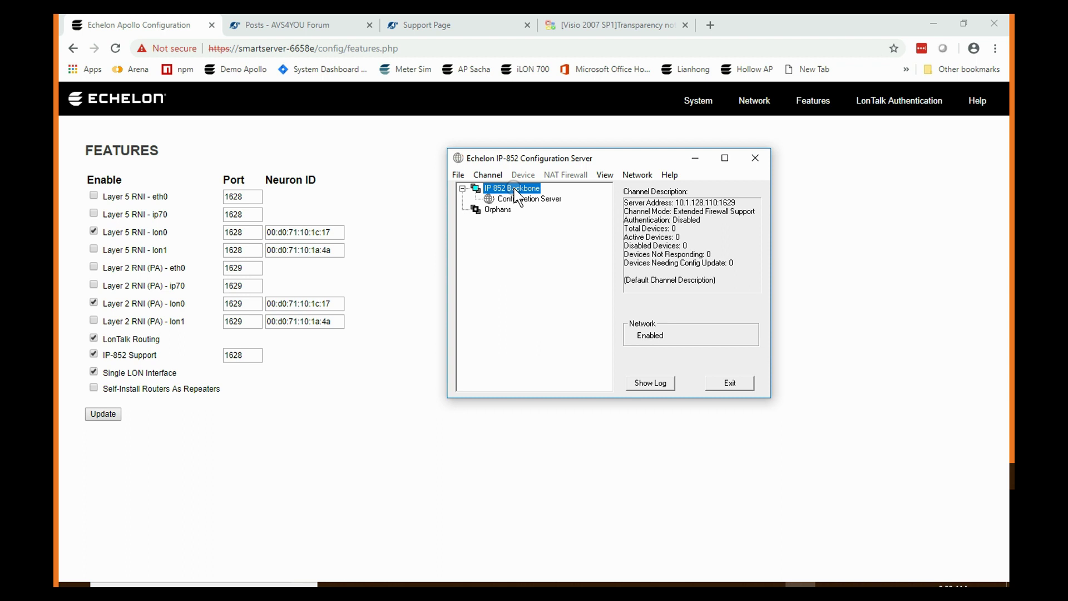
pyautogui.rightClick(518, 196)
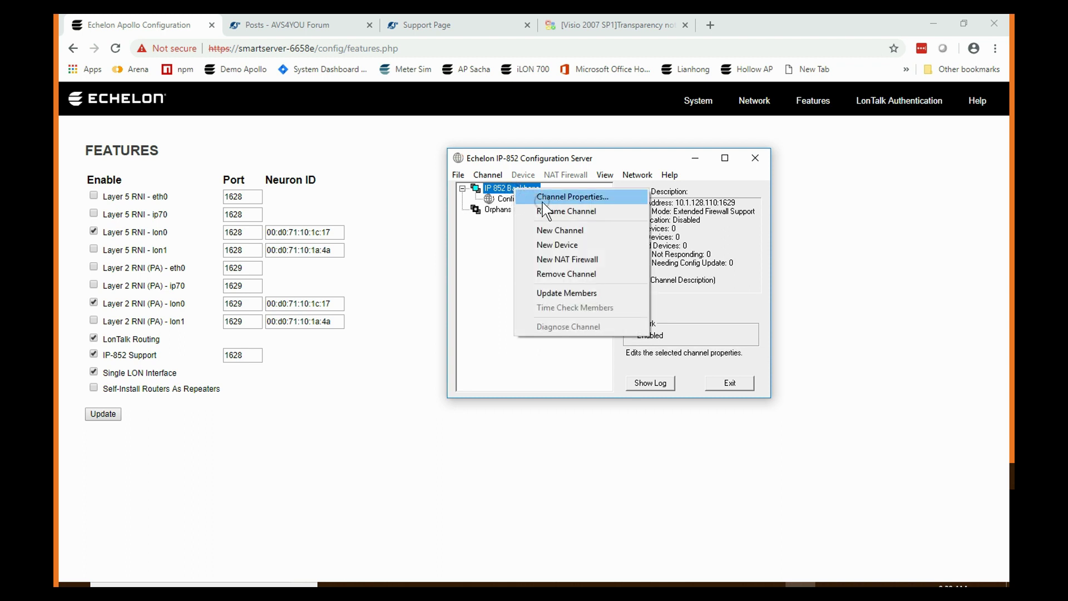
pyautogui.click(561, 238)
pyautogui.write('MyVNI')
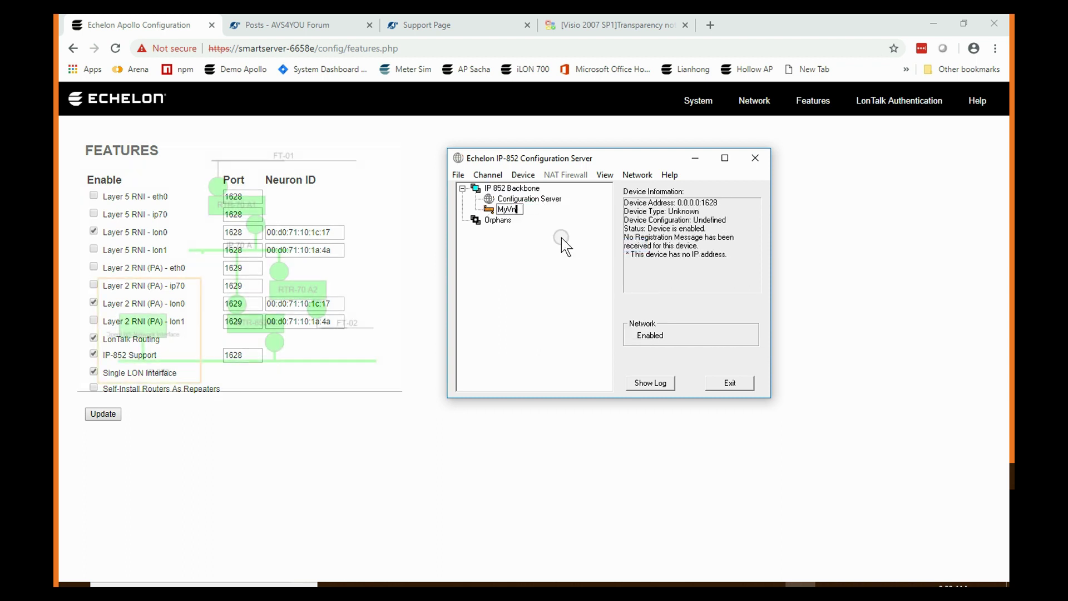
# Set MyVNI's IP address to 10.1.128.110 and apply it
pyautogui.rightClick(493, 210)
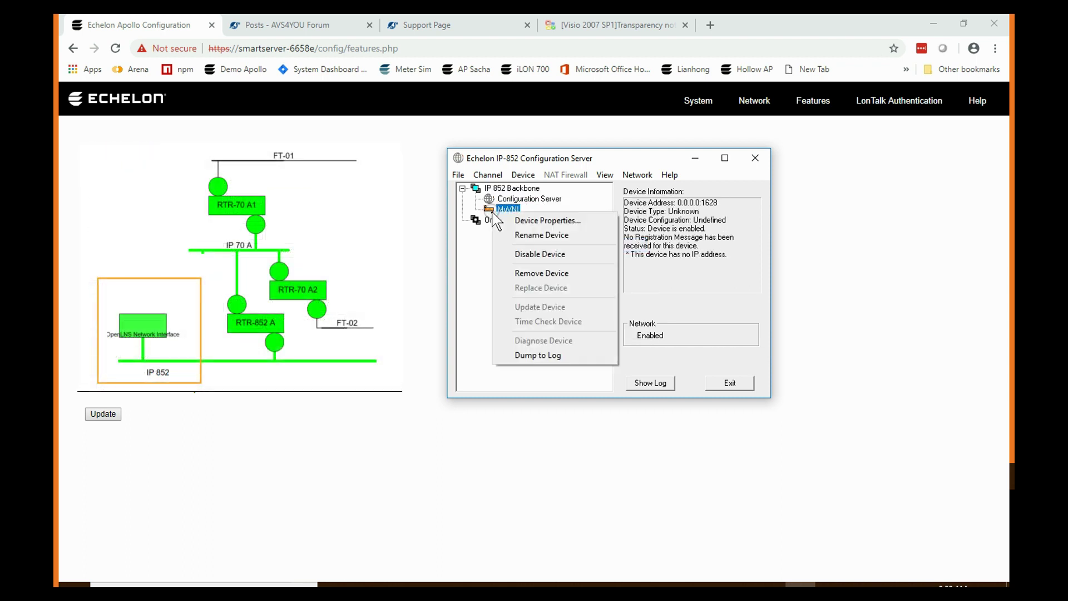
pyautogui.click(548, 220)
pyautogui.write('10.1.1')
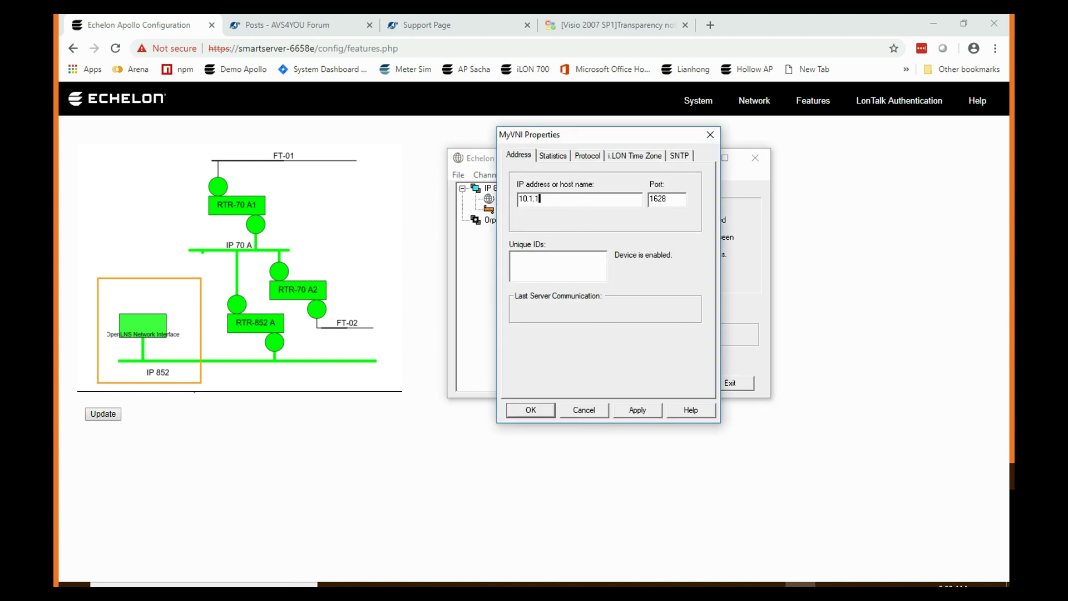
pyautogui.write('28.110')
pyautogui.click(637, 410)
pyautogui.click(531, 410)
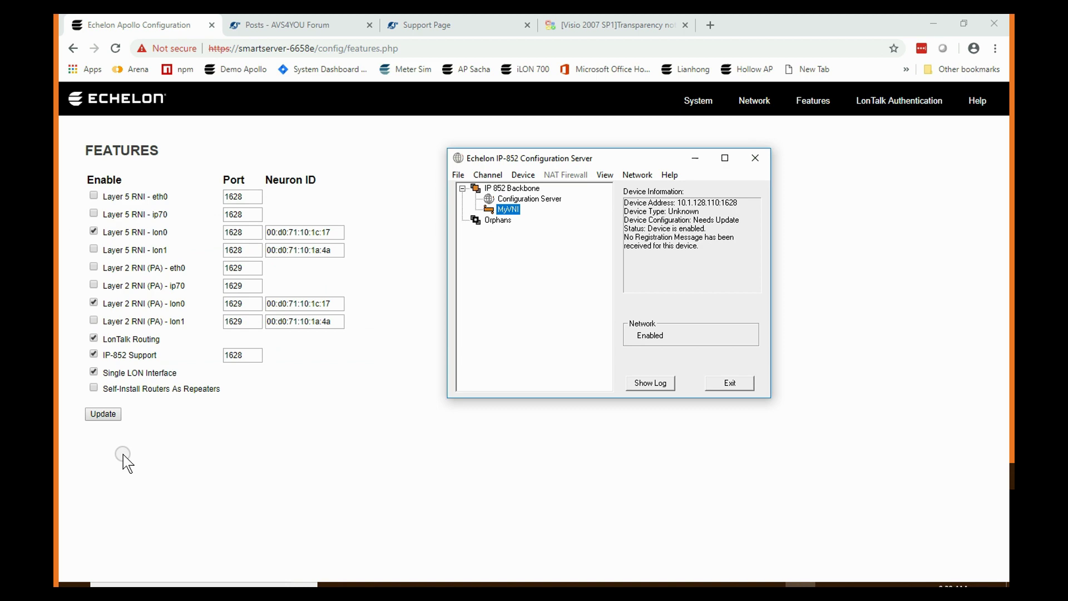
pyautogui.press('super')
# Open LonWorks Interfaces from the Control Panel
pyautogui.write('c')
pyautogui.click(146, 290)
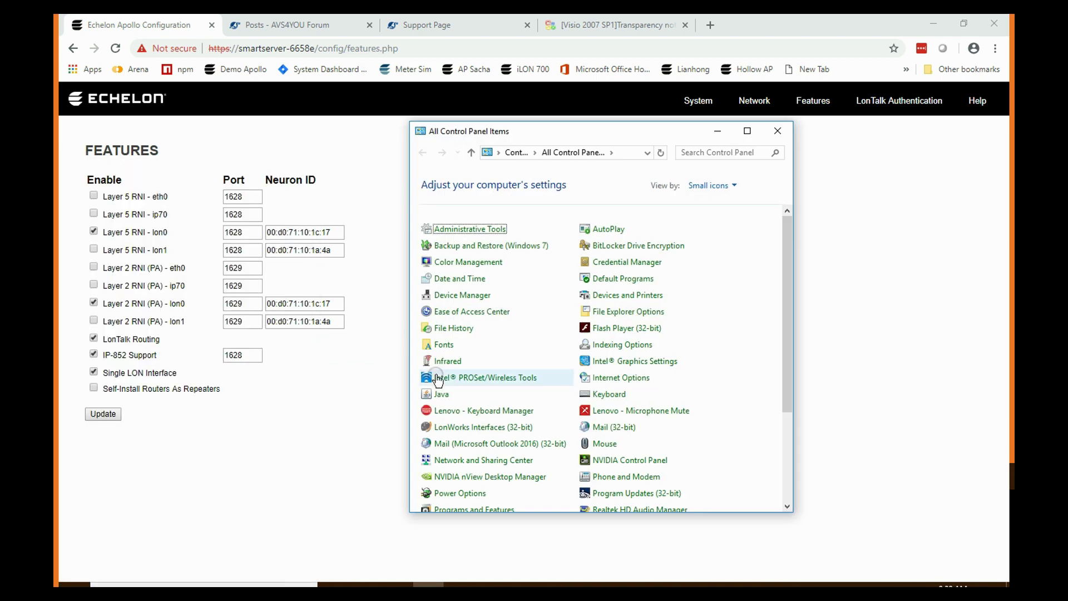
pyautogui.click(612, 321)
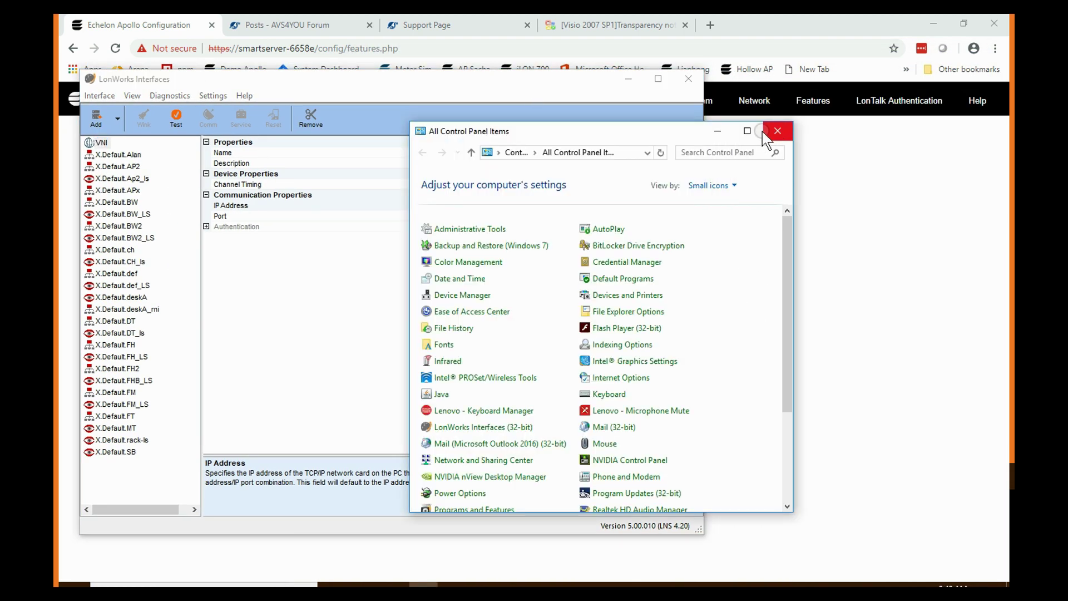
pyautogui.moveTo(628, 162); pyautogui.dragTo(887, 136)
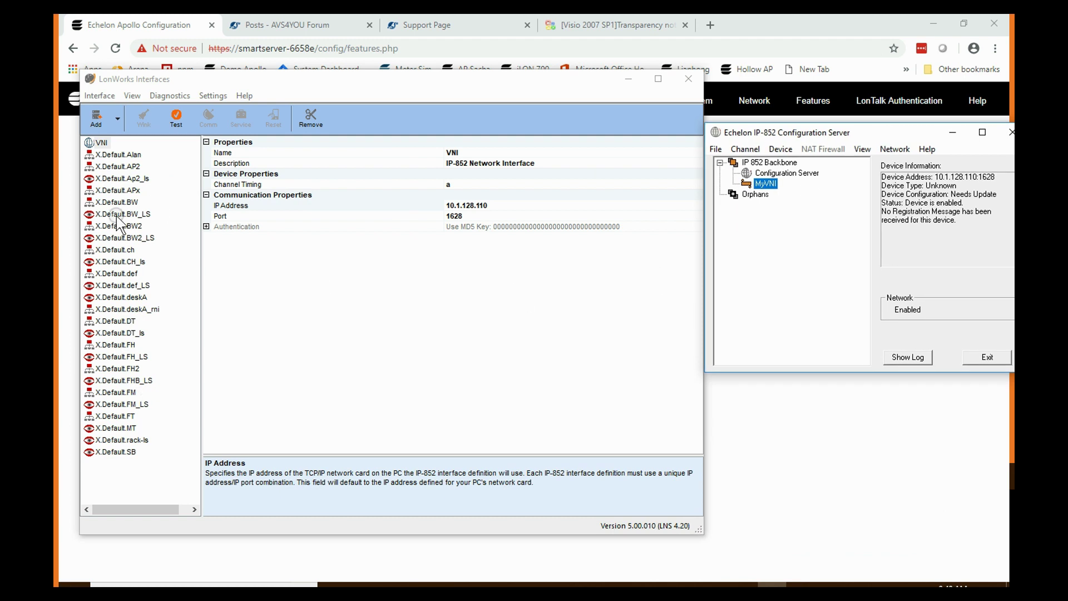
# Test the VNI interface against configuration server 10.1.128.110, port 1628
pyautogui.click(102, 143)
pyautogui.rightClick(103, 143)
pyautogui.click(139, 150)
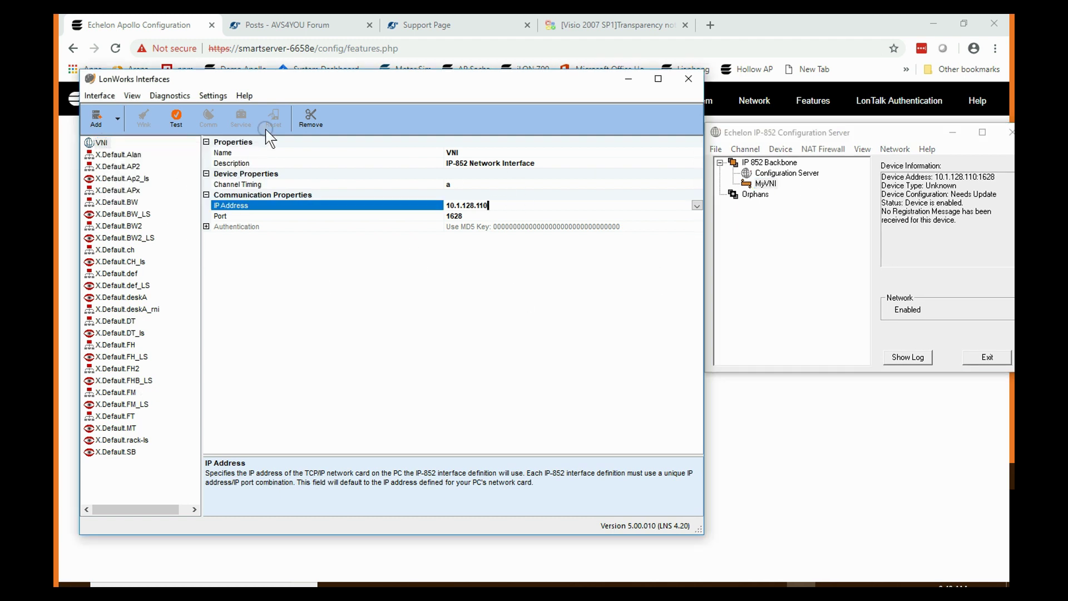
pyautogui.click(310, 285)
pyautogui.write('10.1.128.110')
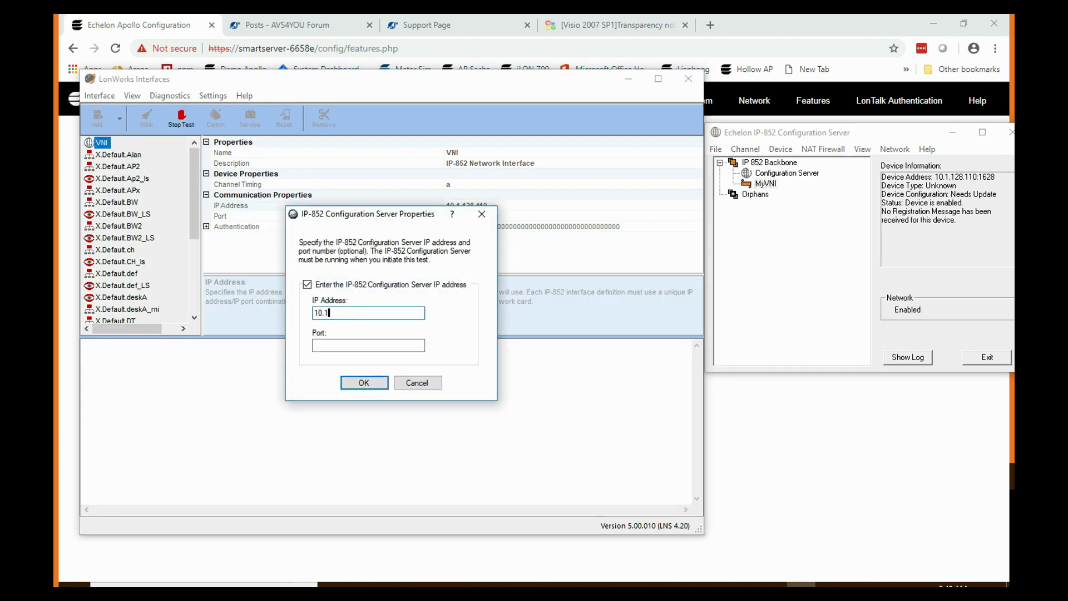
pyautogui.press('Tab')
pyautogui.write('1628')
pyautogui.press('Return')
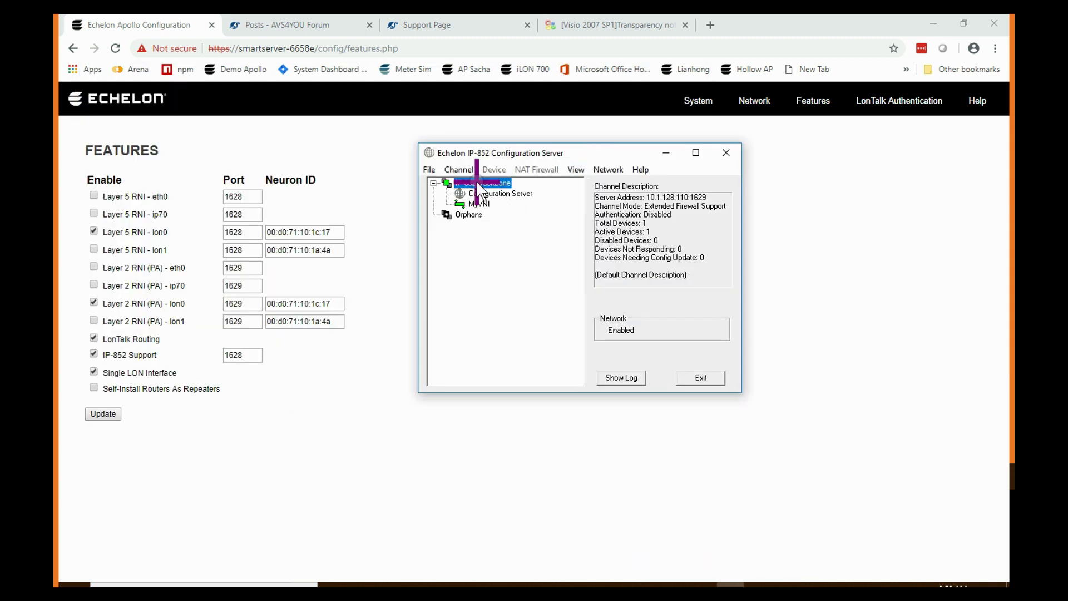
# Add device Ilon 700 A at smartserver-6658e, port 1628, to the IP 852 Backbone
pyautogui.rightClick(477, 182)
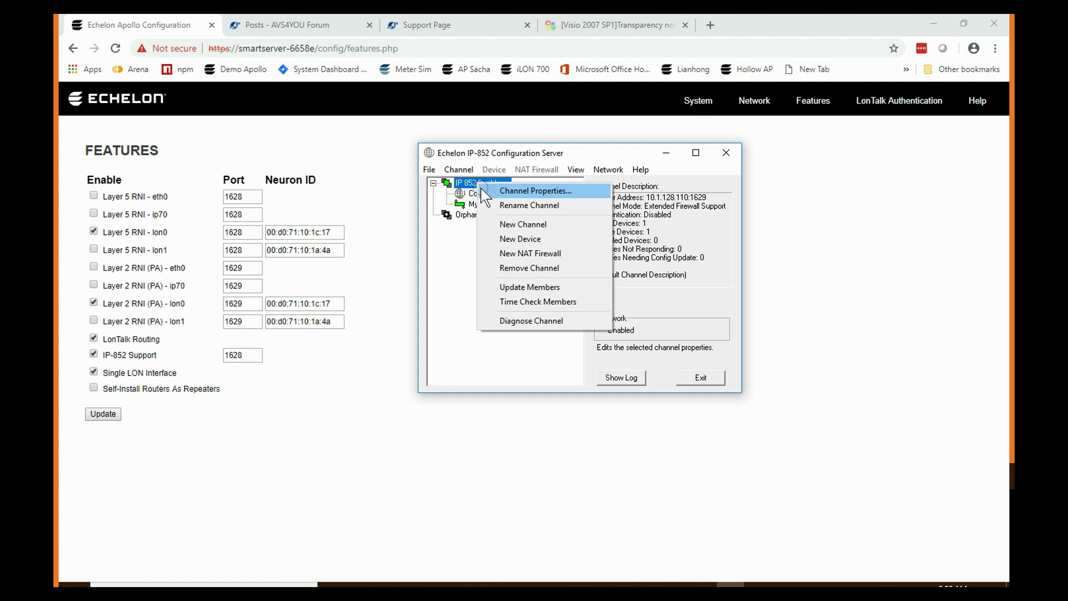
pyautogui.click(520, 238)
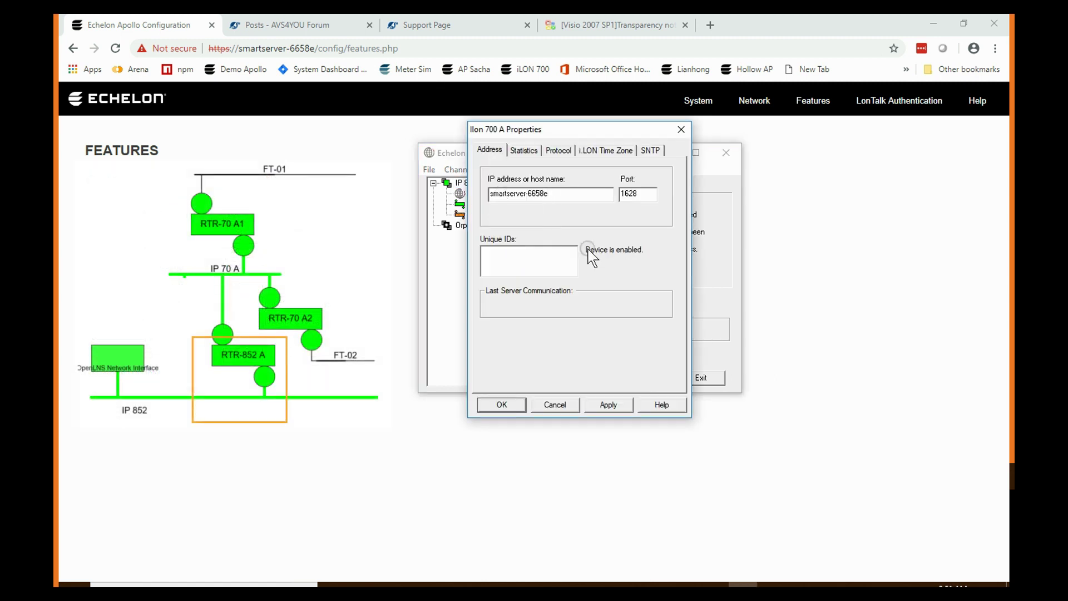
pyautogui.click(607, 405)
pyautogui.click(501, 404)
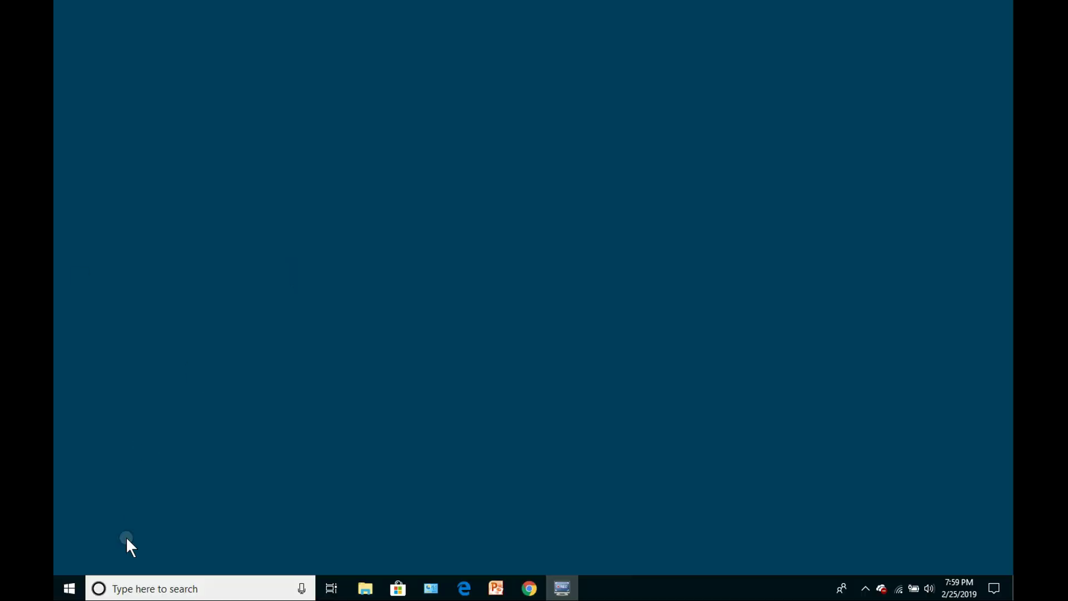
# Launch the IzoT Commissioning Tool
pyautogui.click(145, 588)
pyautogui.write('i')
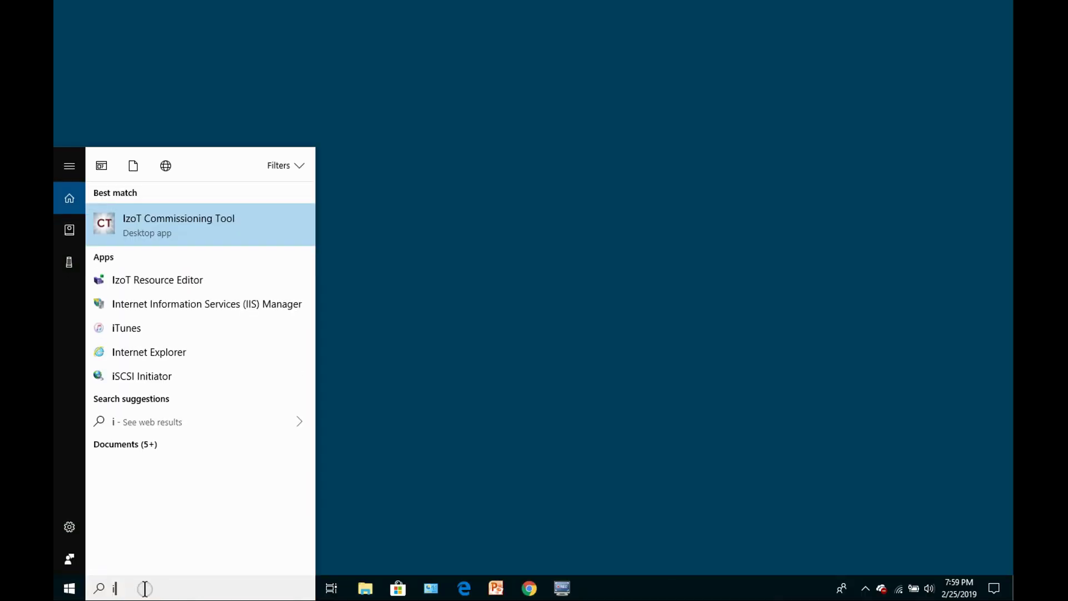
pyautogui.press('Escape')
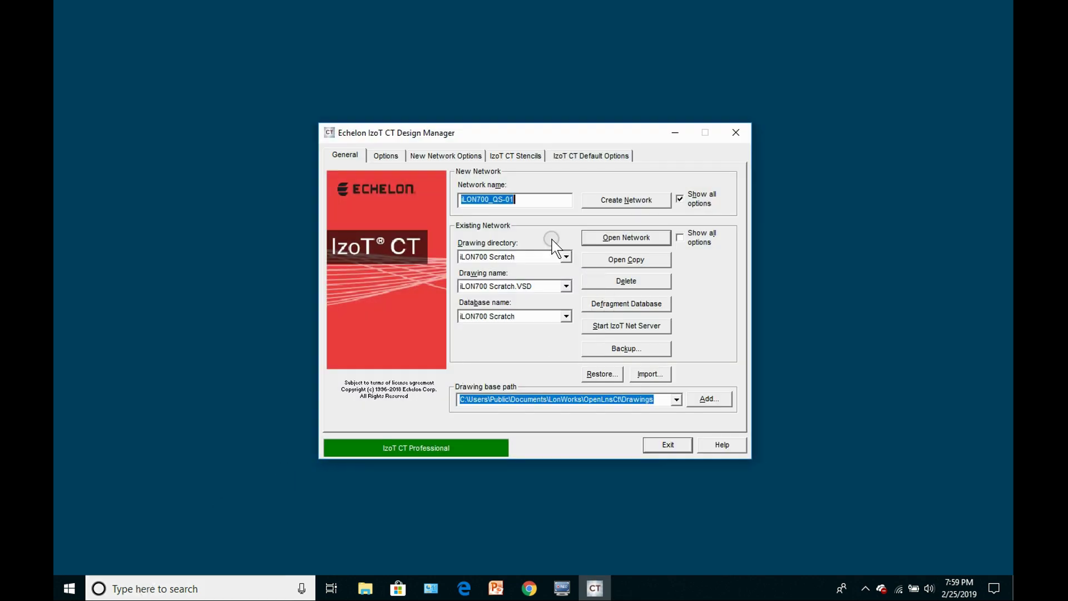
# Name the new network iLON700_QS2 and create it
pyautogui.press('End')
pyautogui.press('BackSpace')
pyautogui.press('BackSpace')
pyautogui.press('BackSpace')
pyautogui.write('2')
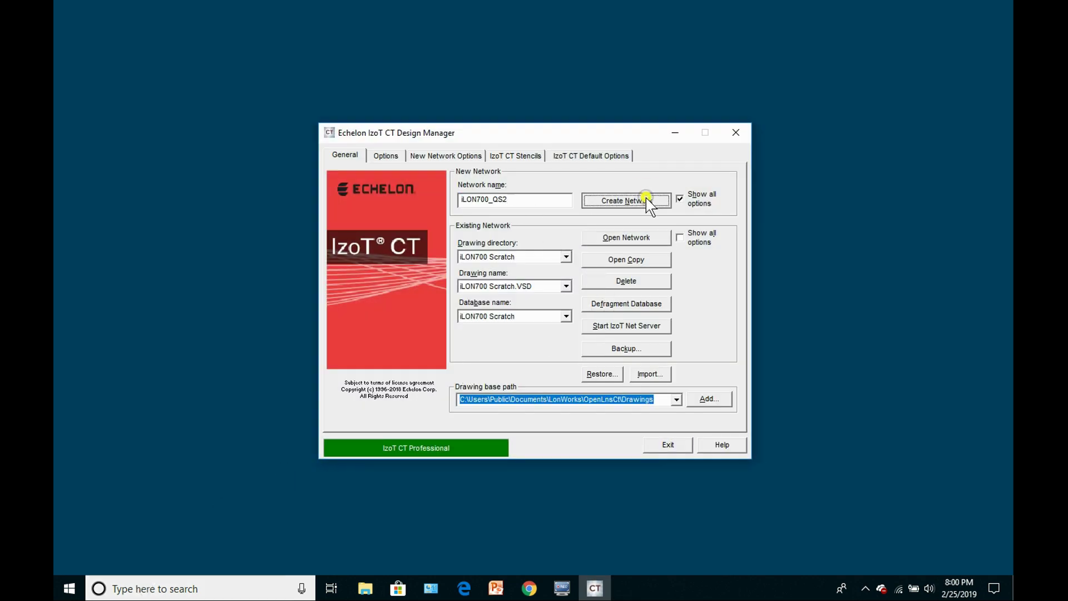
pyautogui.click(644, 198)
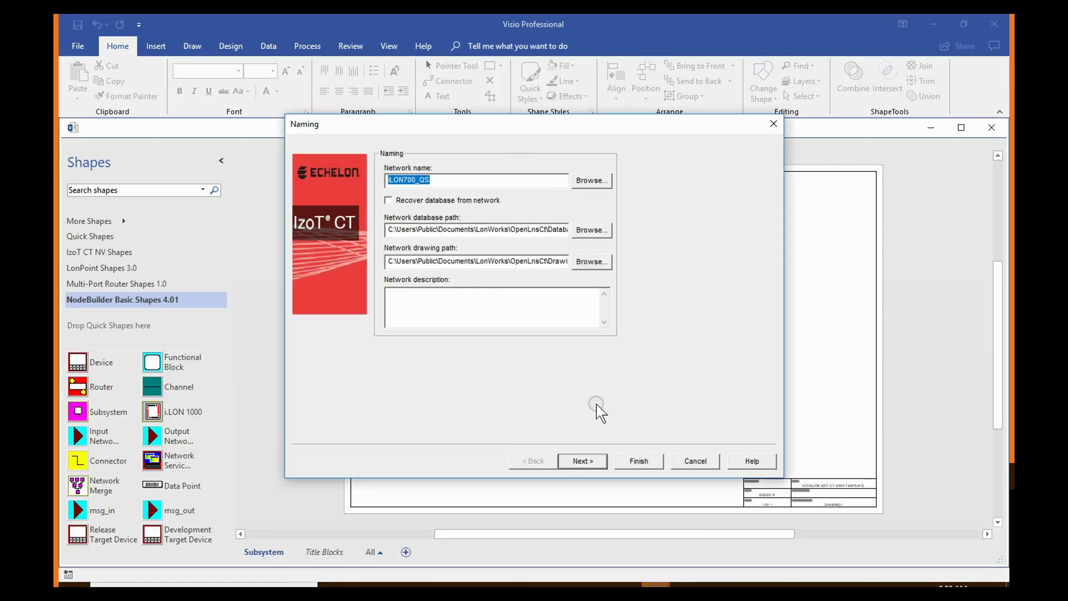
# Mark the new network as attached on interface LON1 and finish the wizard past plug-in registration
pyautogui.click(593, 461)
pyautogui.click(386, 168)
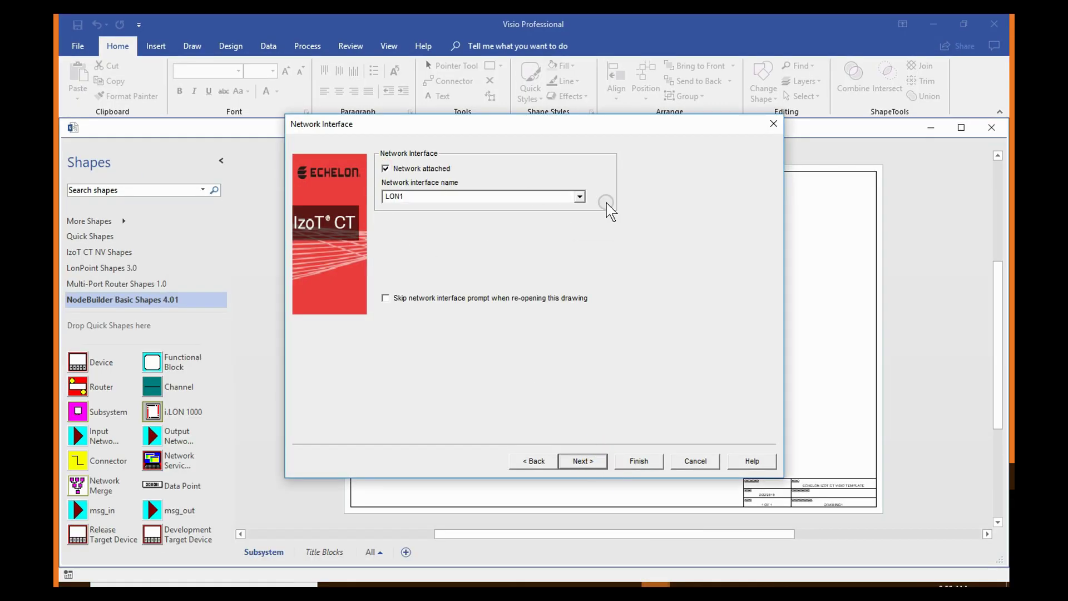
pyautogui.click(579, 196)
pyautogui.scroll(-3, 580, 240)
pyautogui.scroll(2, 578, 233)
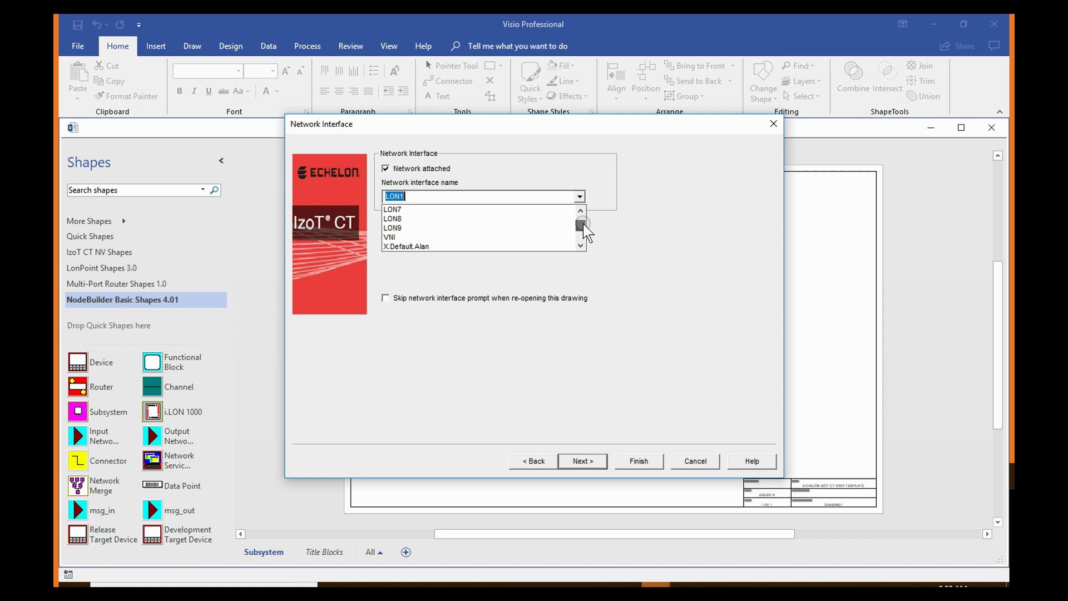
pyautogui.click(615, 353)
pyautogui.click(595, 462)
pyautogui.click(599, 461)
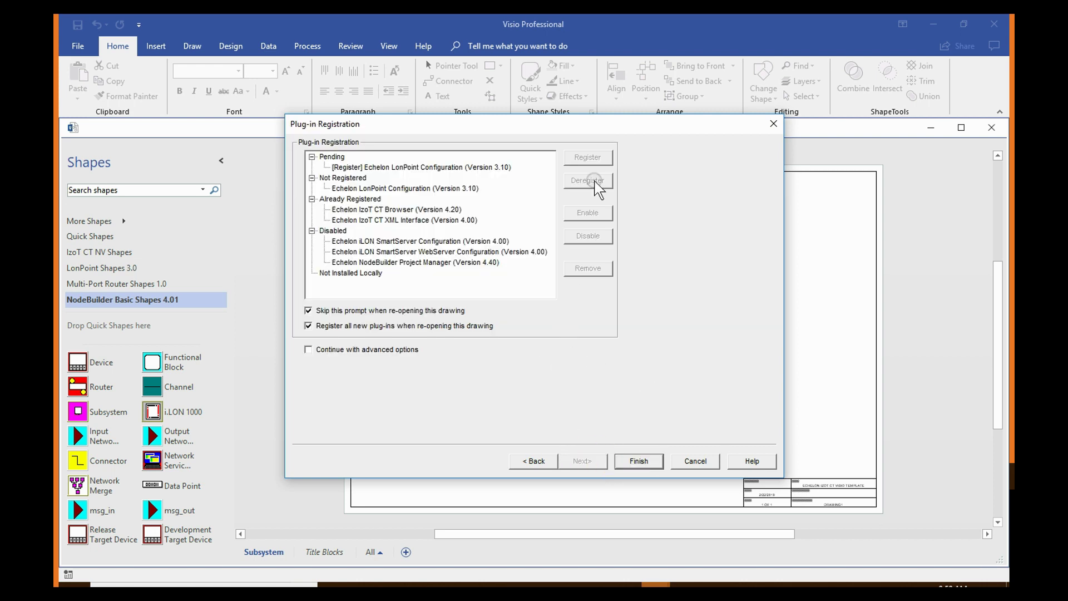
pyautogui.click(638, 461)
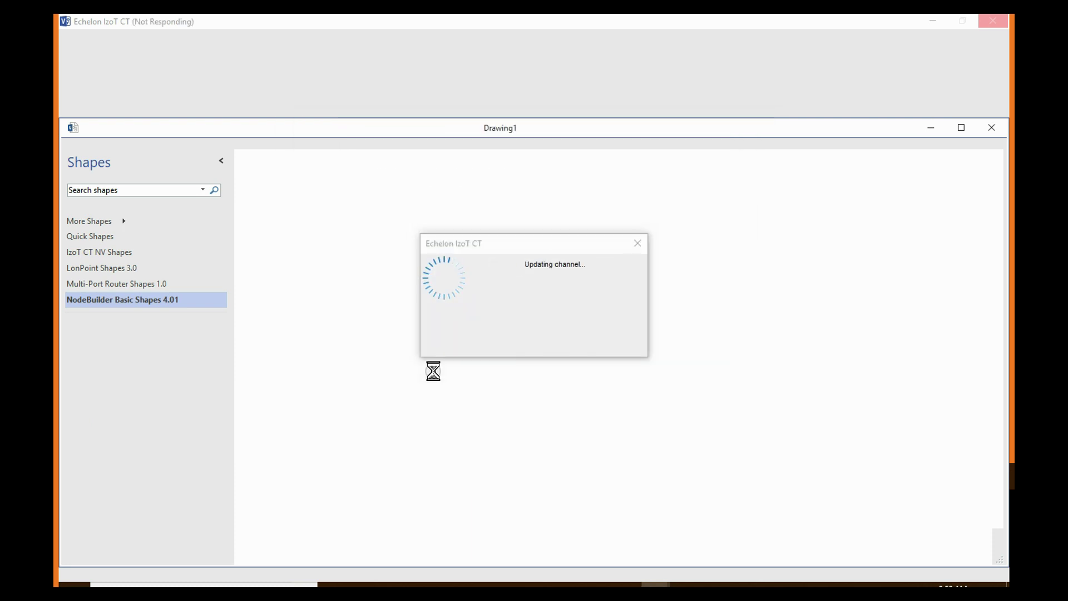
# Rename Channel 1 to IP 852 in its properties
pyautogui.scroll(4, 351, 445)
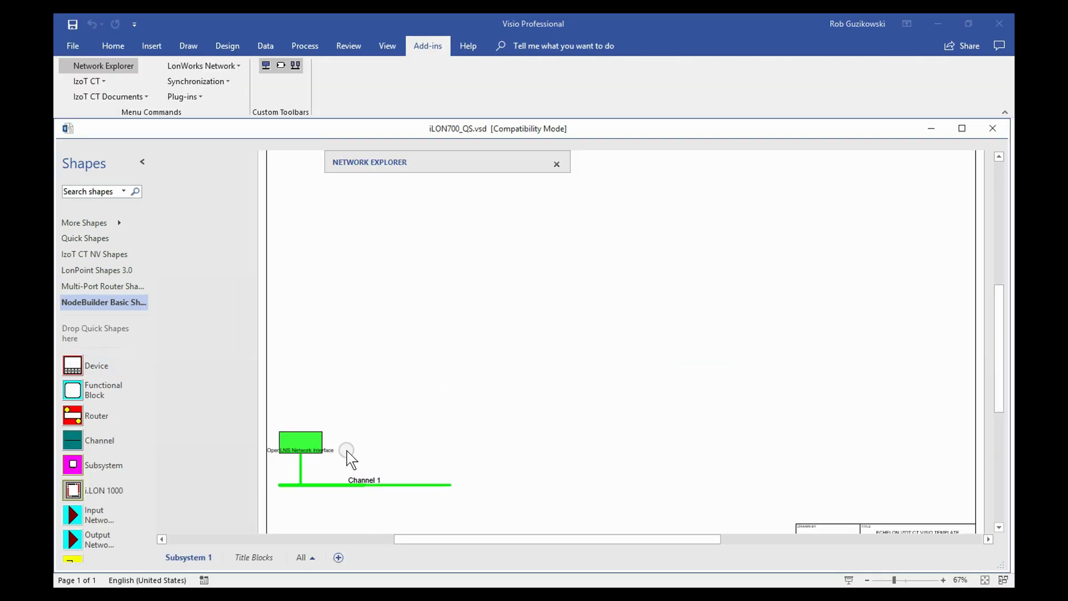
pyautogui.rightClick(365, 503)
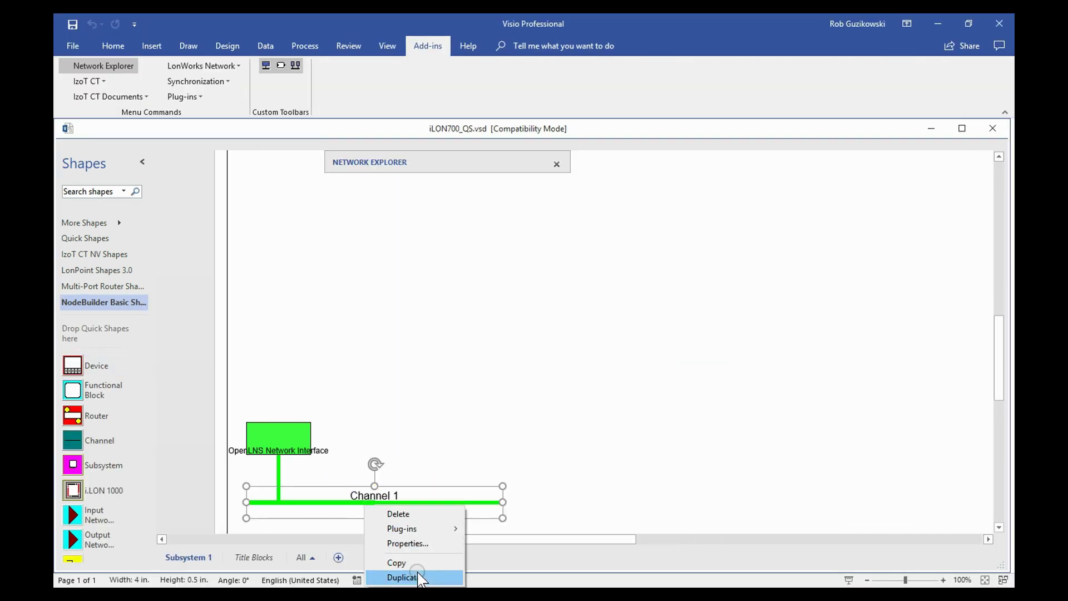
pyautogui.click(417, 543)
pyautogui.click(515, 199)
pyautogui.press('BackSpace')
pyautogui.press('BackSpace')
pyautogui.press('BackSpace')
pyautogui.press('BackSpace')
pyautogui.press('BackSpace')
pyautogui.press('BackSpace')
pyautogui.press('BackSpace')
pyautogui.press('BackSpace')
pyautogui.press('BackSpace')
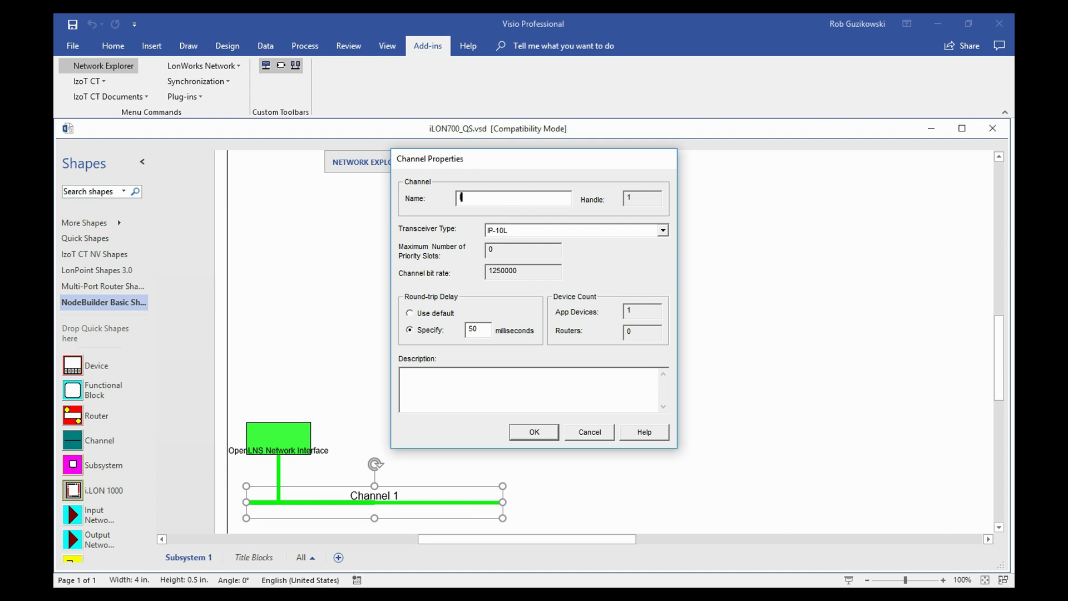
pyautogui.write('IP 852')
pyautogui.click(543, 434)
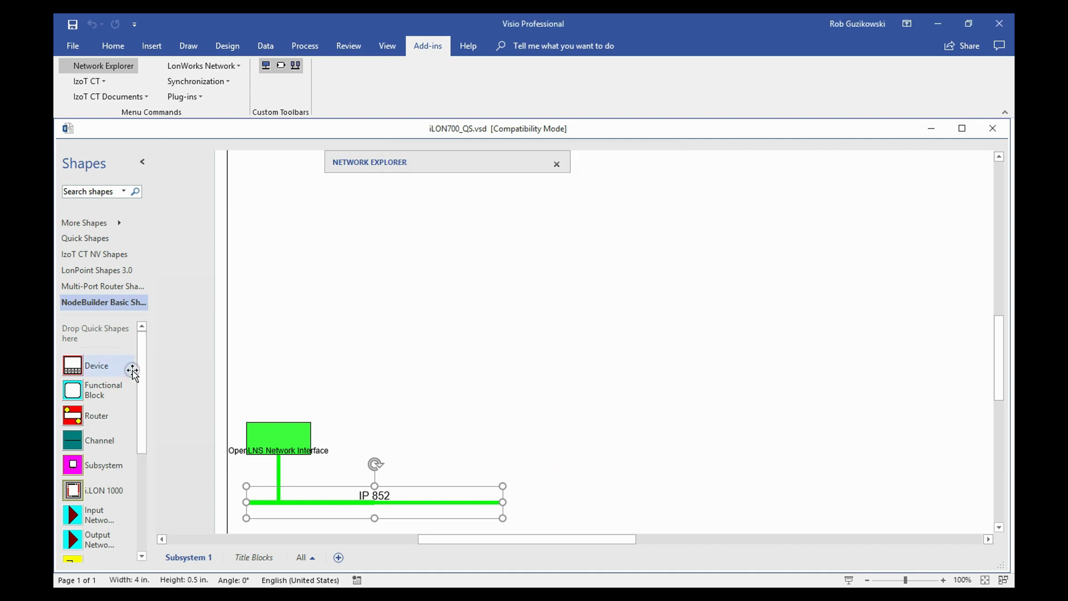
# Add channel FT-01, duplicate it as FT-02, and move FT-02 down and right
pyautogui.moveTo(71, 440); pyautogui.dragTo(402, 245)
pyautogui.write('FT-01')
pyautogui.click(426, 439)
pyautogui.rightClick(518, 272)
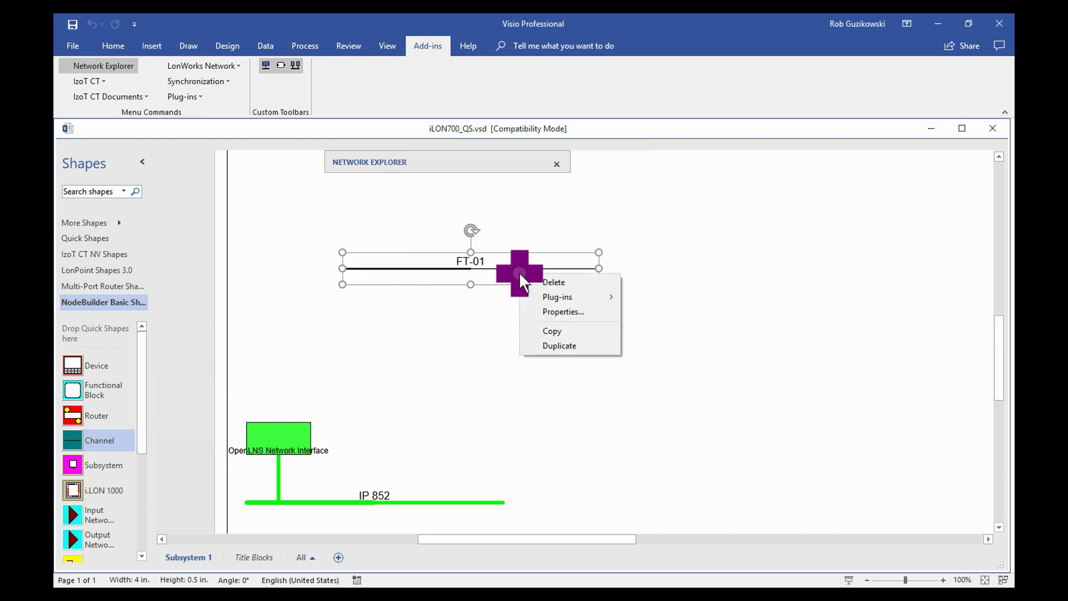
pyautogui.click(572, 341)
pyautogui.click(426, 439)
pyautogui.moveTo(641, 341); pyautogui.dragTo(711, 370)
pyautogui.click(445, 261)
# Add an IP-70 transceiver channel named IP 70 A
pyautogui.moveTo(89, 447); pyautogui.dragTo(414, 316)
pyautogui.click(659, 264)
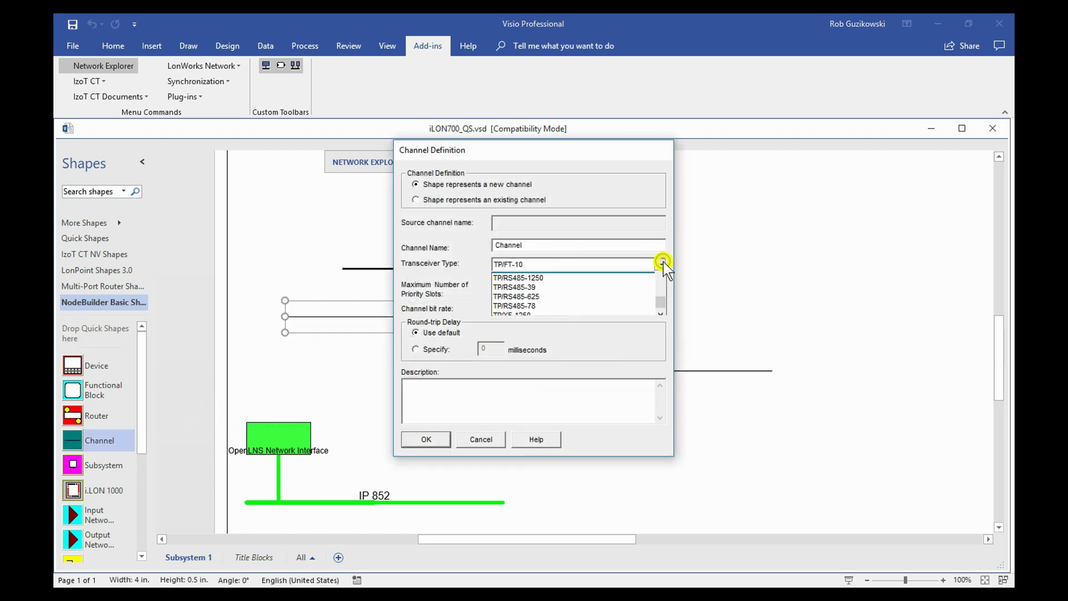
pyautogui.moveTo(662, 276); pyautogui.dragTo(662, 299)
pyautogui.click(539, 276)
pyautogui.doubleClick(546, 245)
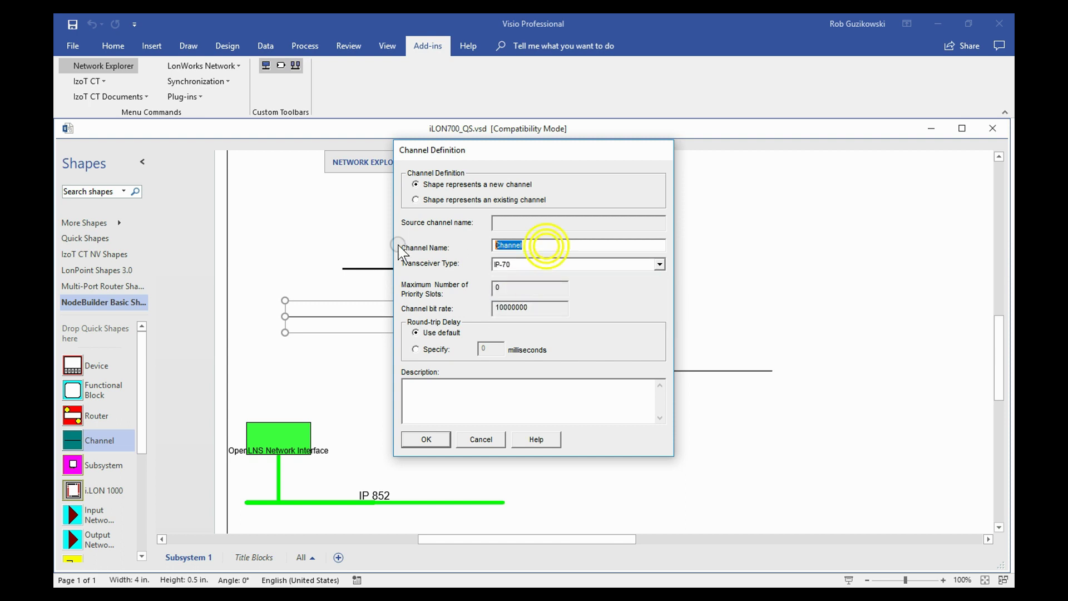
pyautogui.write('IP 70 A')
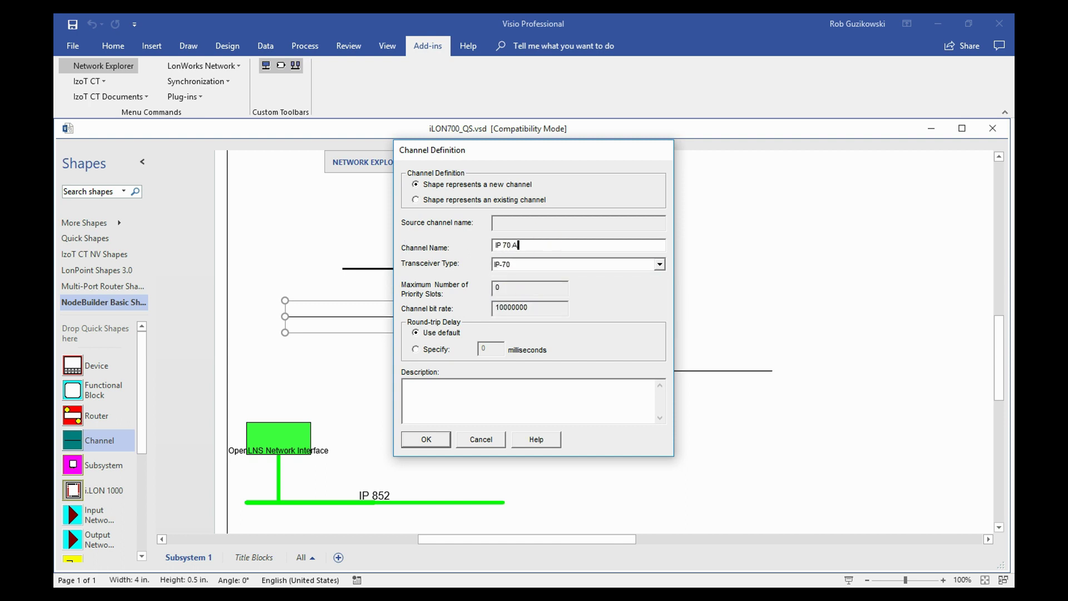
pyautogui.click(426, 439)
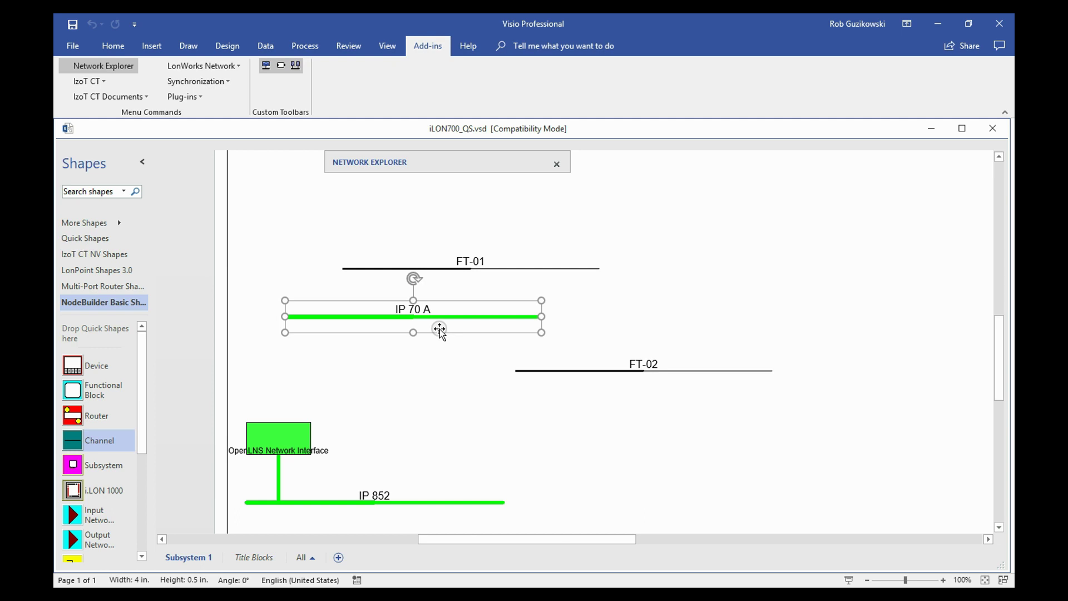
# Reposition FT-01 and FT-02, then drop a router shape between IP 70 A and IP 852
pyautogui.click(112, 46)
pyautogui.click(503, 267)
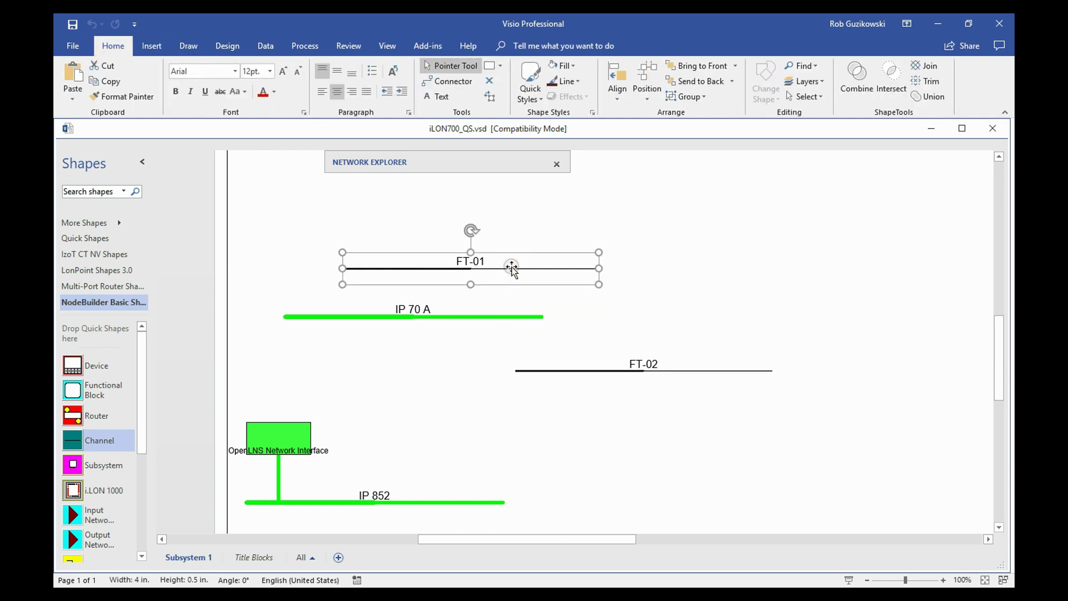
pyautogui.moveTo(503, 267); pyautogui.dragTo(592, 222)
pyautogui.moveTo(651, 367); pyautogui.dragTo(651, 399)
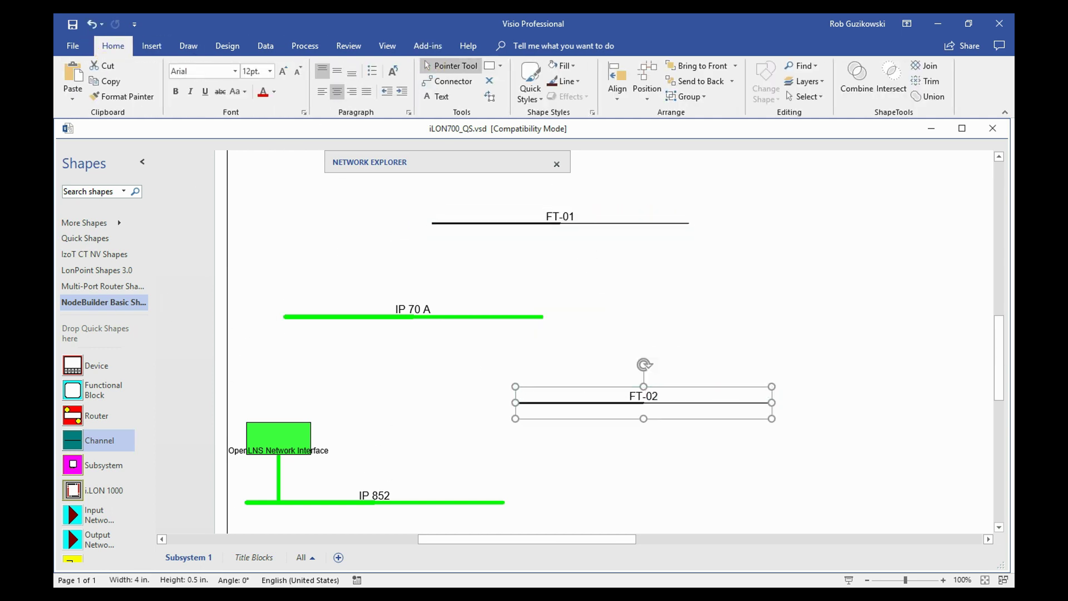
pyautogui.moveTo(72, 415); pyautogui.dragTo(403, 427)
# Create router RTR-852 A linking IP 70 A to IP 852
pyautogui.write('RTR-')
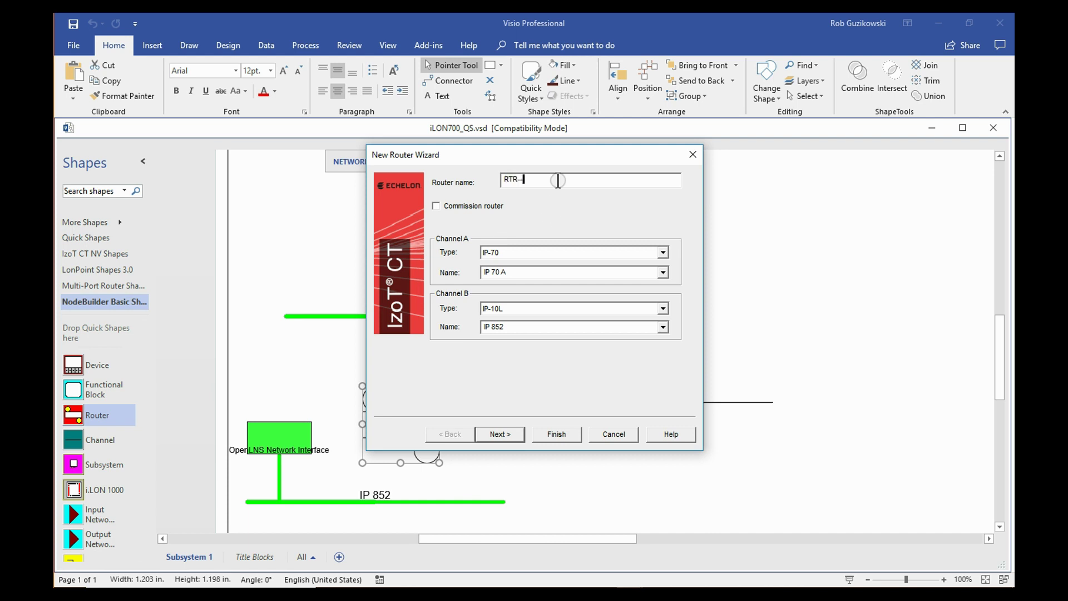
pyautogui.write('852 A')
pyautogui.click(503, 435)
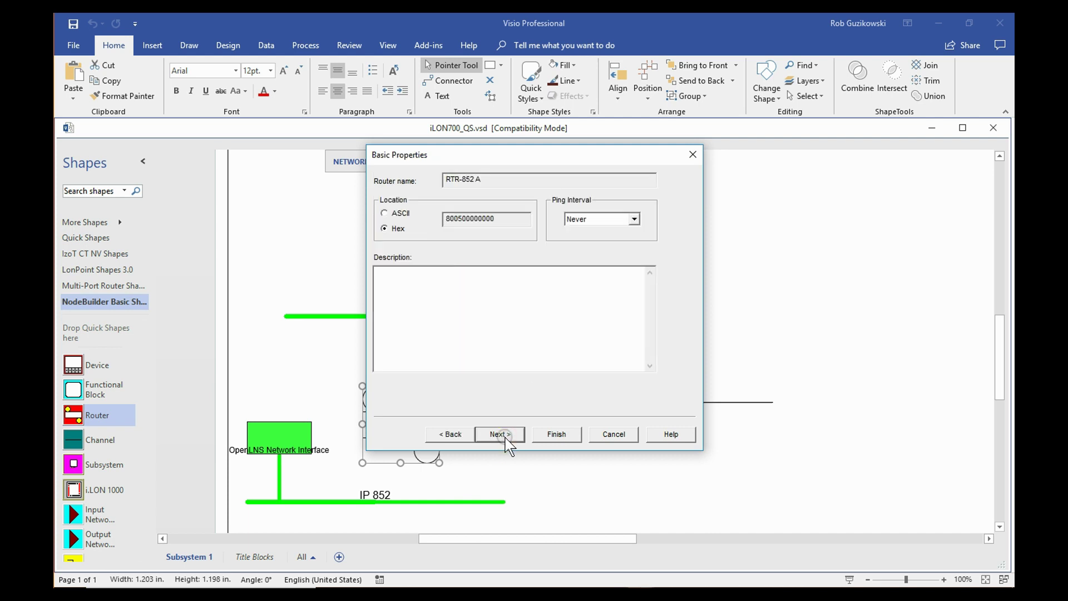
pyautogui.click(503, 435)
pyautogui.click(556, 433)
# Create router RTR-70 A2 between IP 70 A and FT-02, and start another RTR-70 router near FT-01
pyautogui.moveTo(72, 415); pyautogui.dragTo(600, 348)
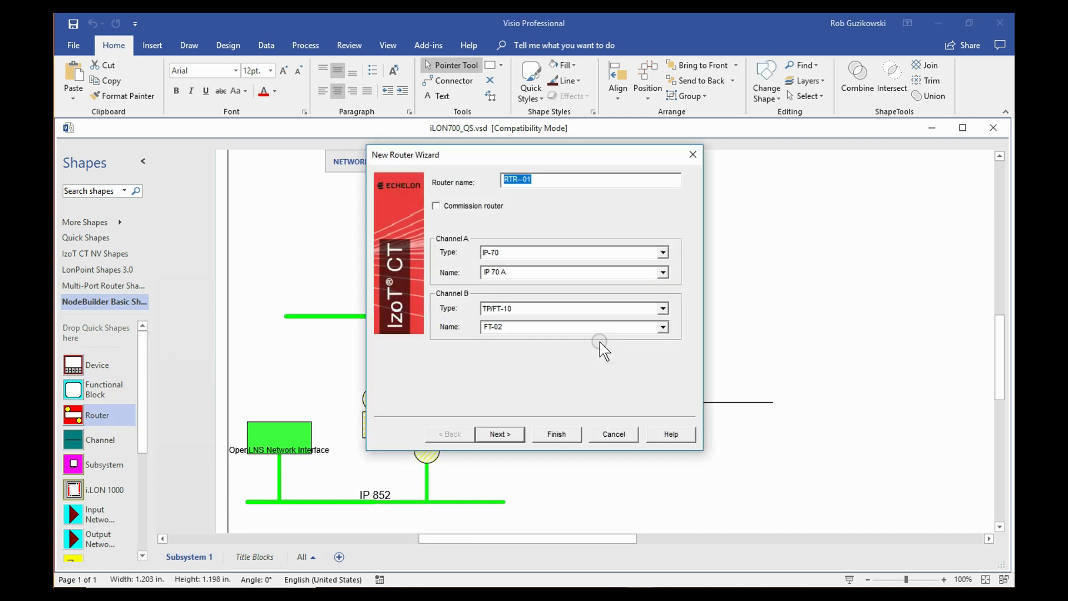
pyautogui.write('RTR-70 A2')
pyautogui.click(500, 433)
pyautogui.click(556, 434)
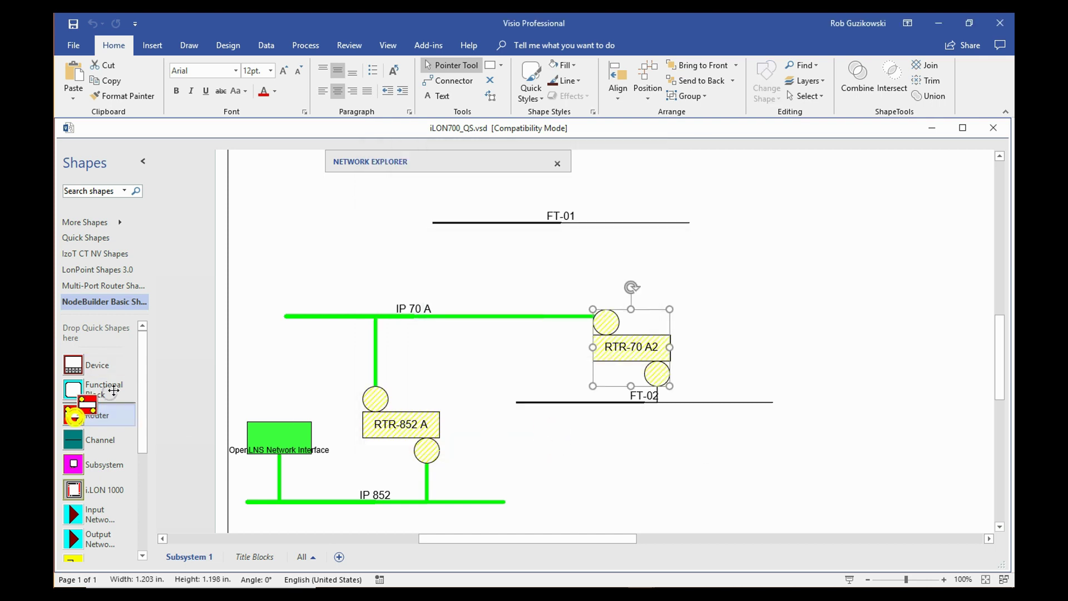
pyautogui.moveTo(73, 414); pyautogui.dragTo(489, 268)
pyautogui.write('RTR-70 A1')
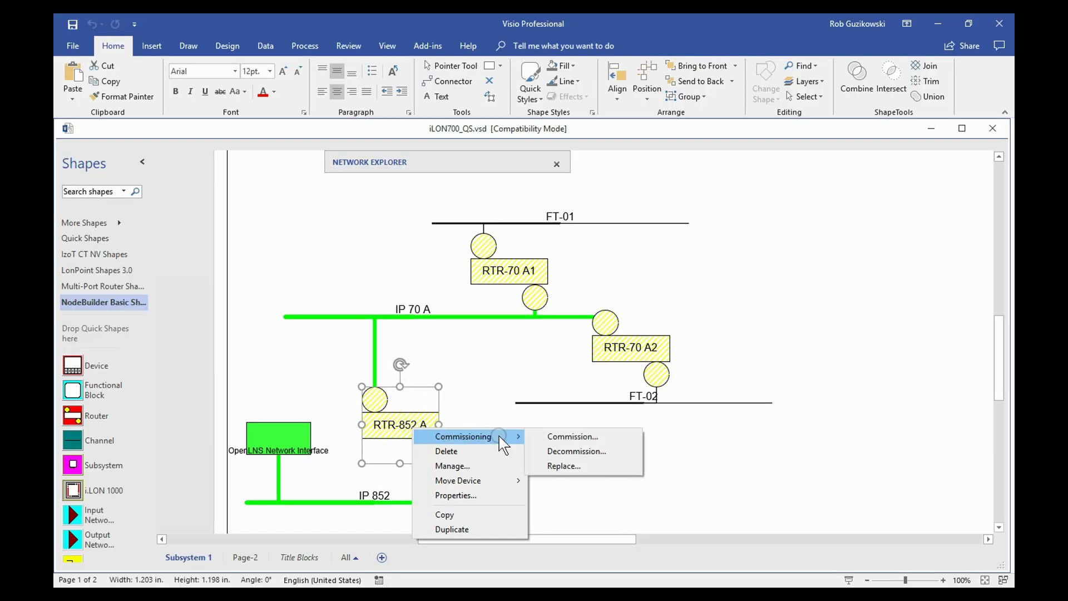
# Commission router RTR-852 A, sending its service pin from the router's web page
pyautogui.click(555, 434)
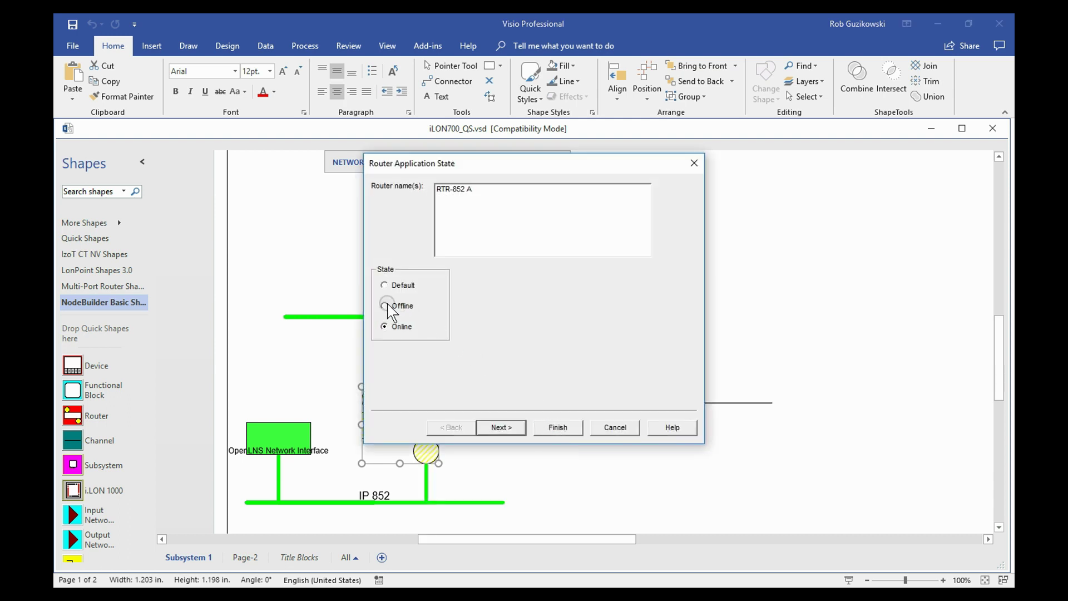
pyautogui.click(495, 425)
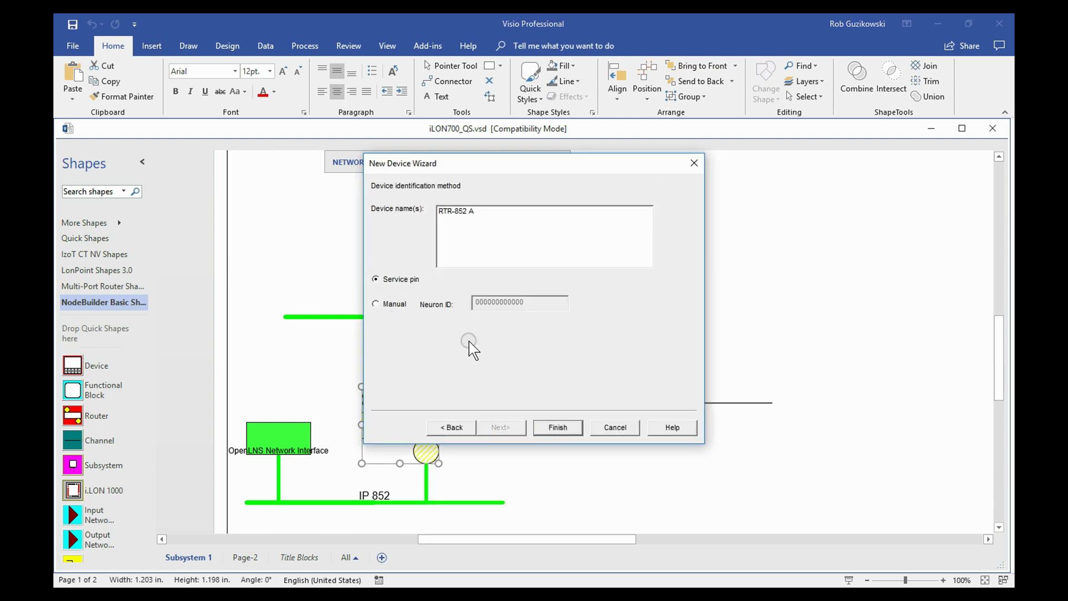
pyautogui.click(555, 429)
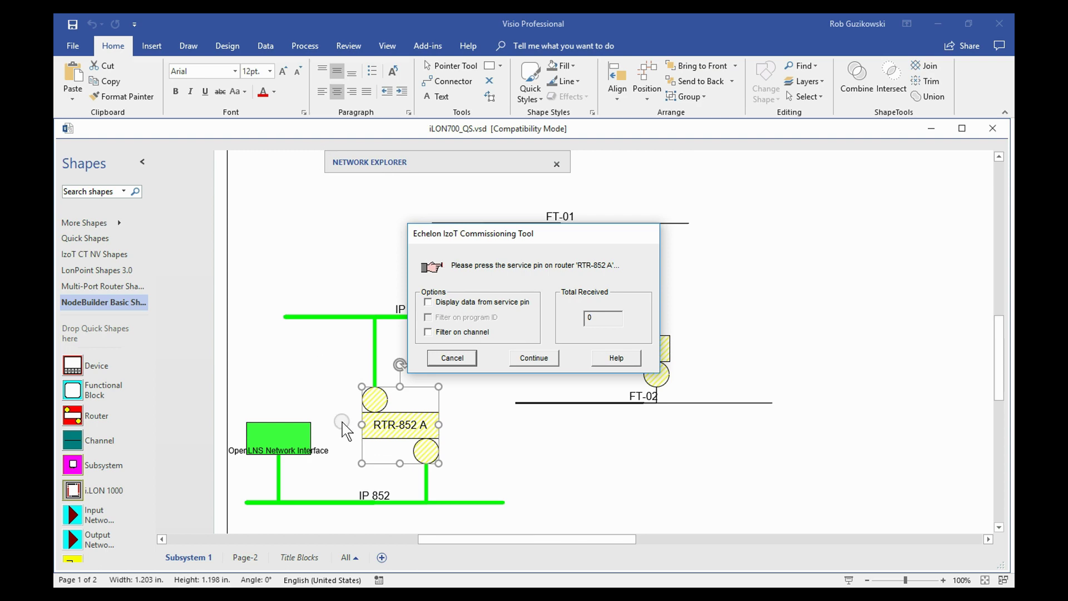
pyautogui.click(470, 583)
pyautogui.click(470, 578)
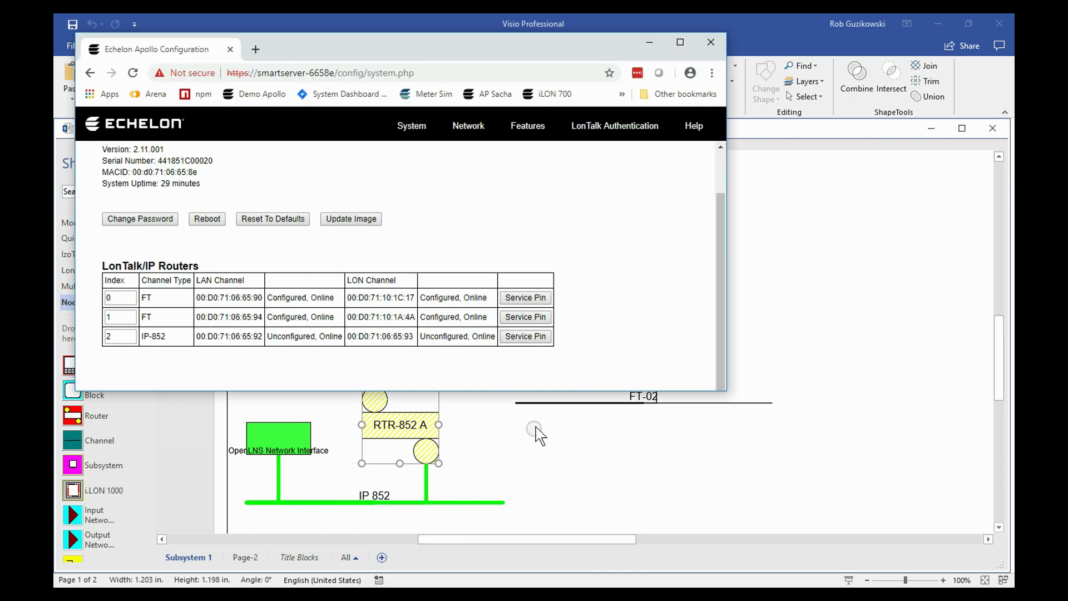
pyautogui.click(524, 338)
pyautogui.click(649, 42)
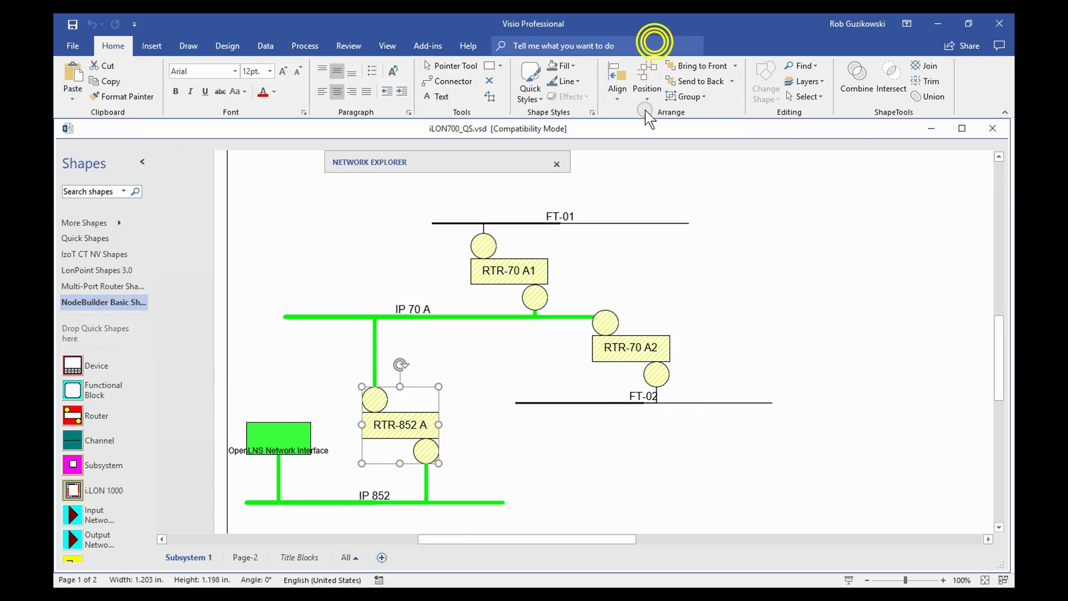
# Commission router RTR-70 A2 online, sending its service pin from the router web page
pyautogui.rightClick(612, 348)
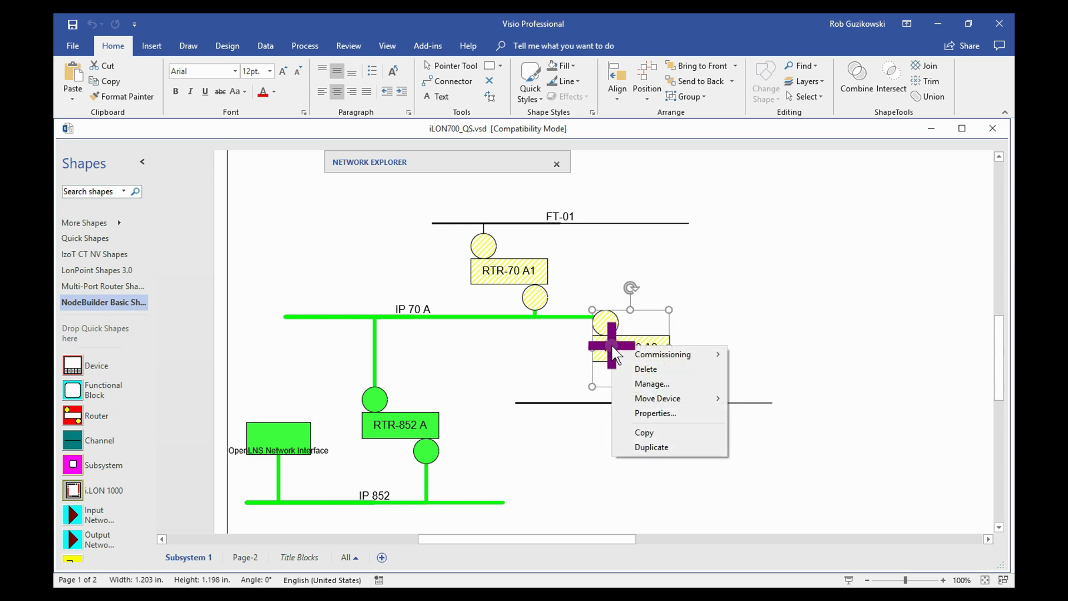
pyautogui.moveTo(675, 355)
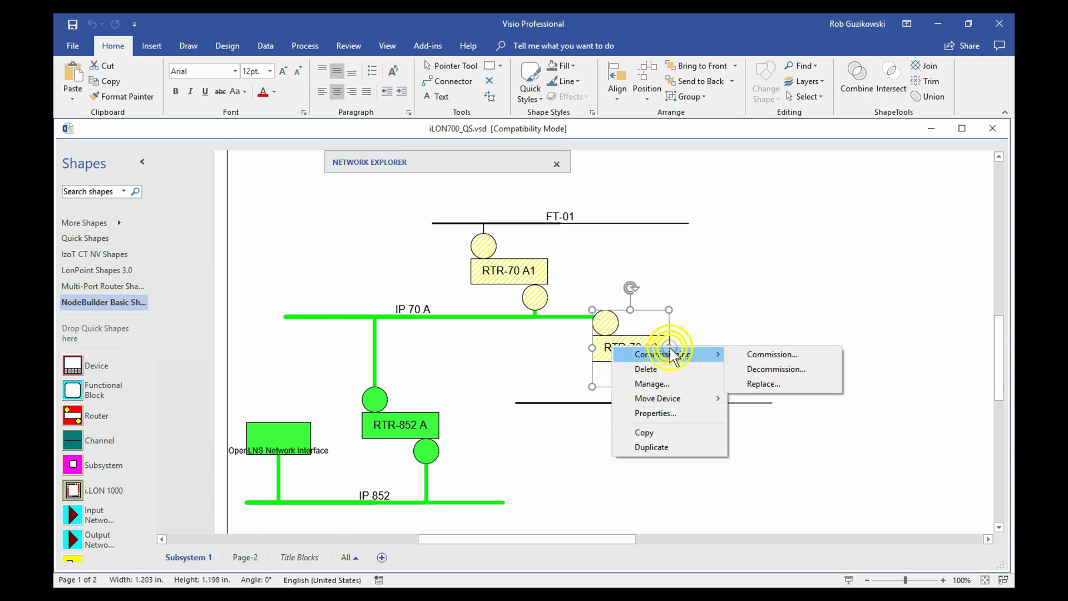
pyautogui.click(754, 353)
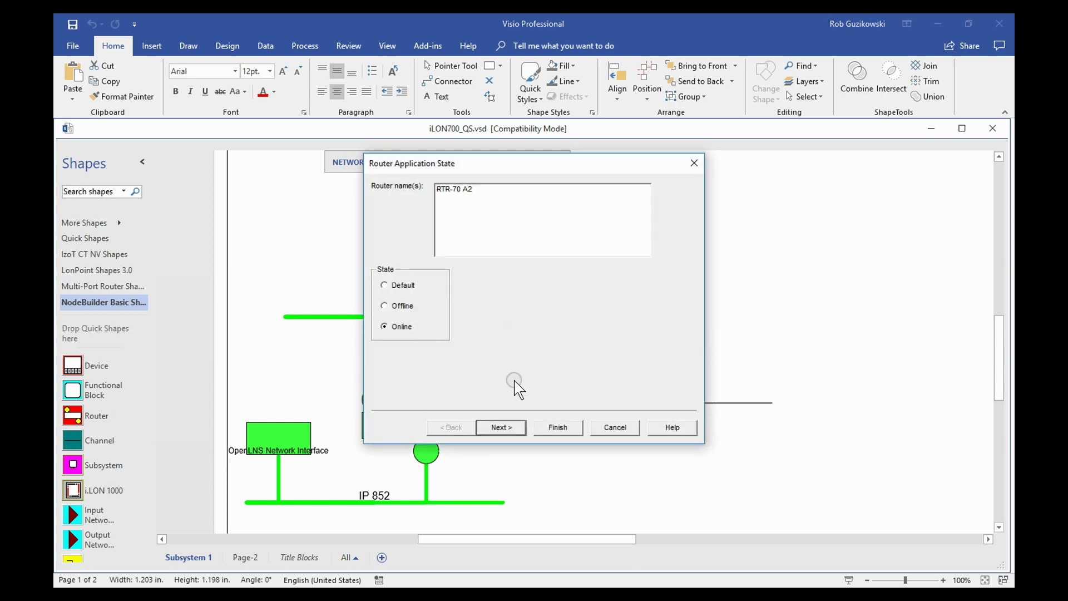
pyautogui.click(510, 430)
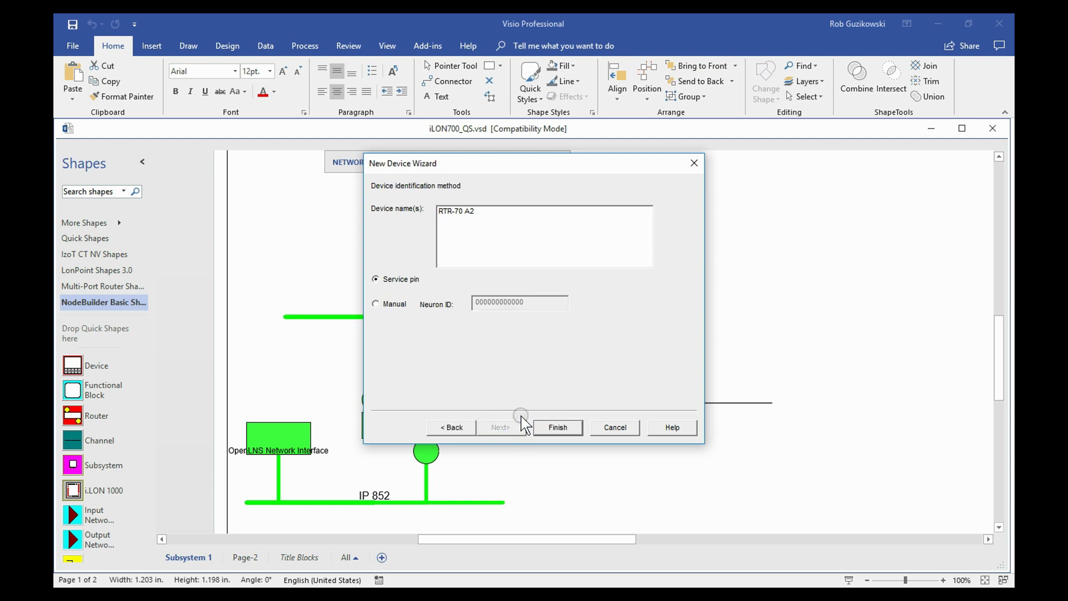
pyautogui.click(556, 429)
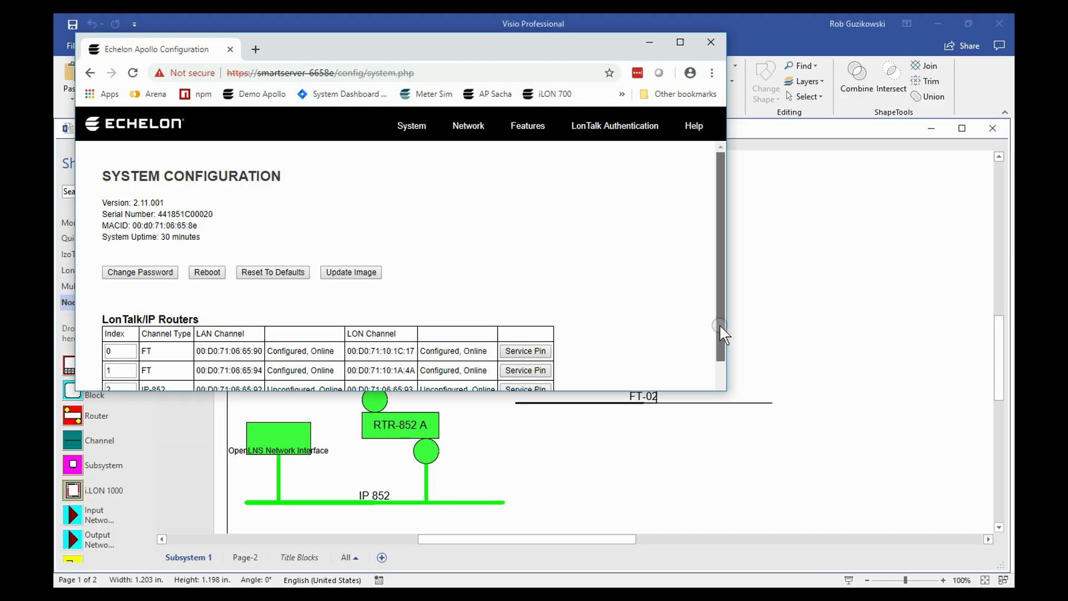
pyautogui.scroll(-1, 719, 324)
pyautogui.click(524, 317)
pyautogui.scroll(1, 624, 334)
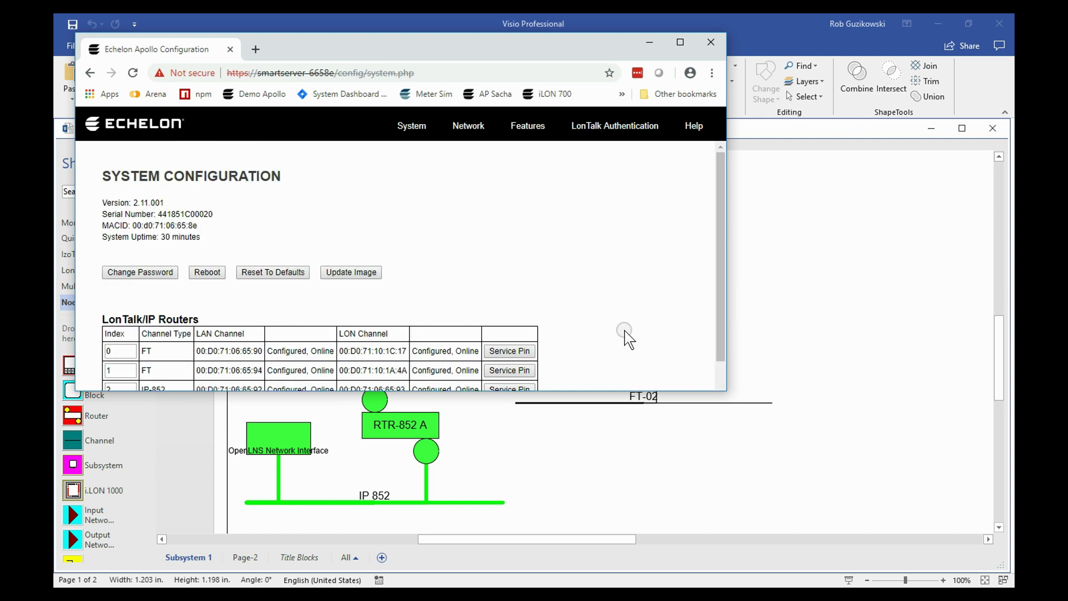
pyautogui.click(649, 43)
# Commission router RTR-70 A1, sending the service pin for router index 0
pyautogui.rightClick(511, 275)
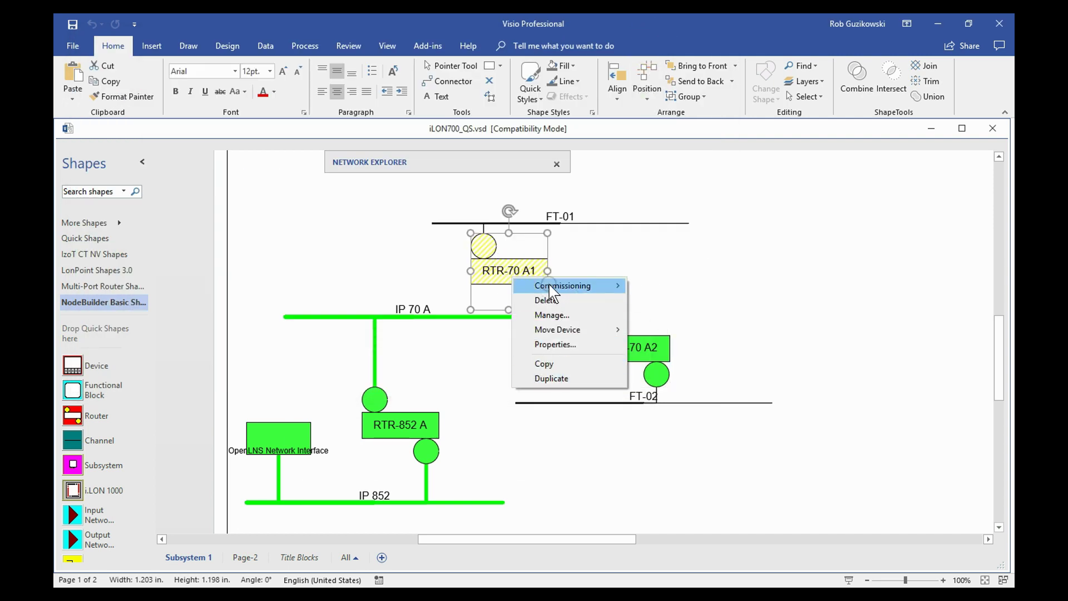
pyautogui.click(656, 285)
pyautogui.click(497, 425)
pyautogui.click(561, 424)
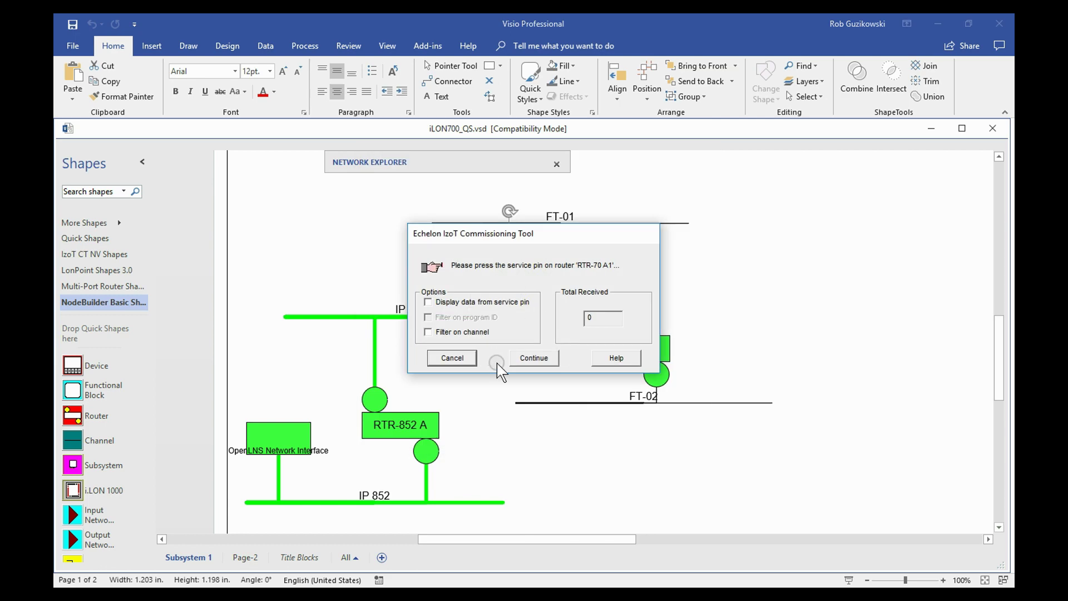
pyautogui.click(567, 550)
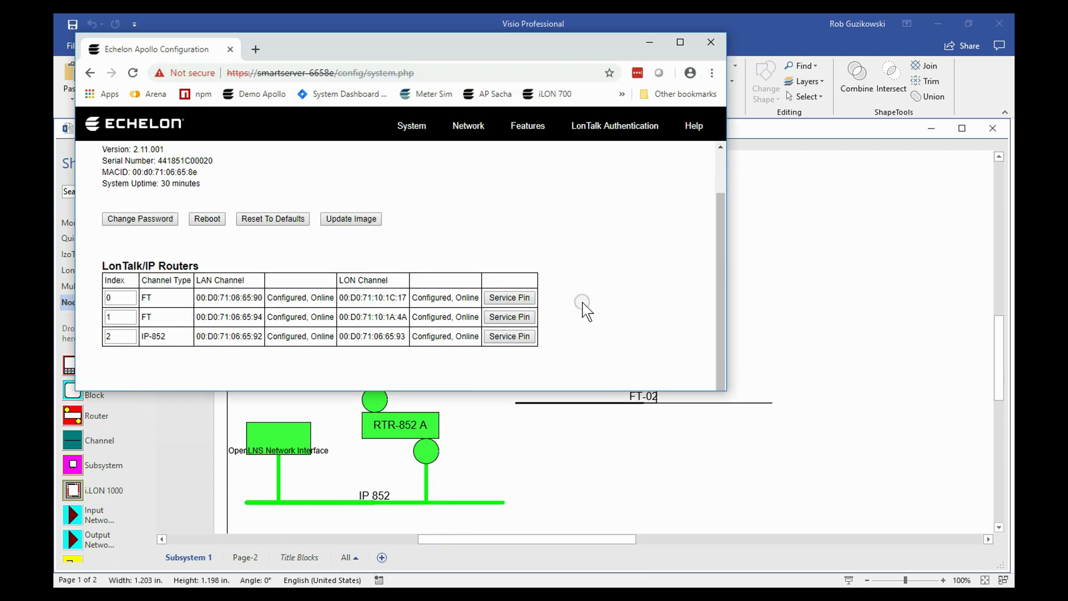
pyautogui.click(520, 299)
pyautogui.click(649, 42)
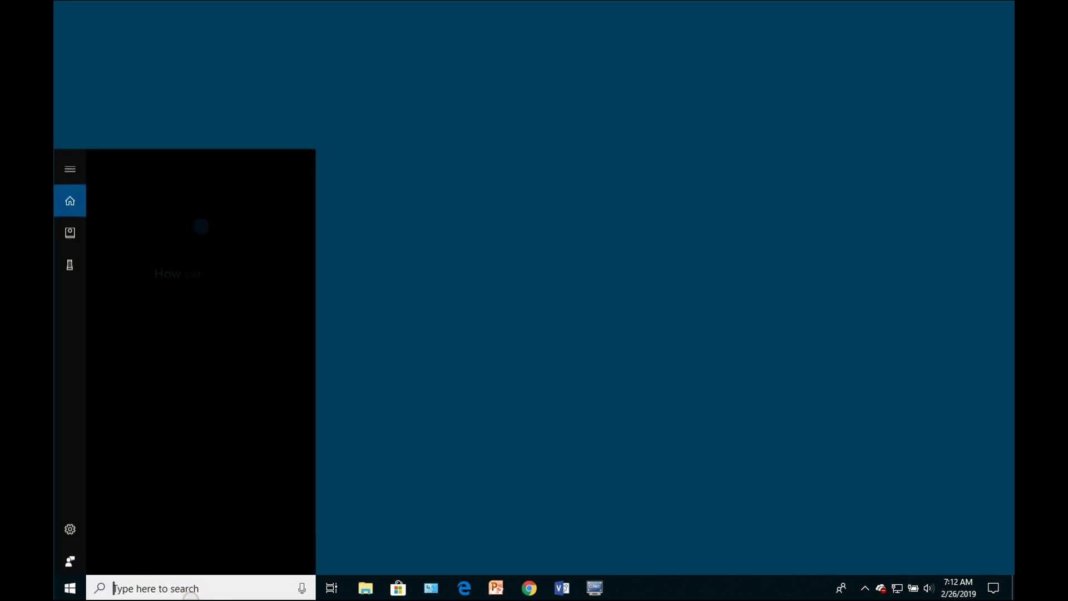
# Open Device Manager and expand the Universal Serial Bus controllers
pyautogui.write('device')
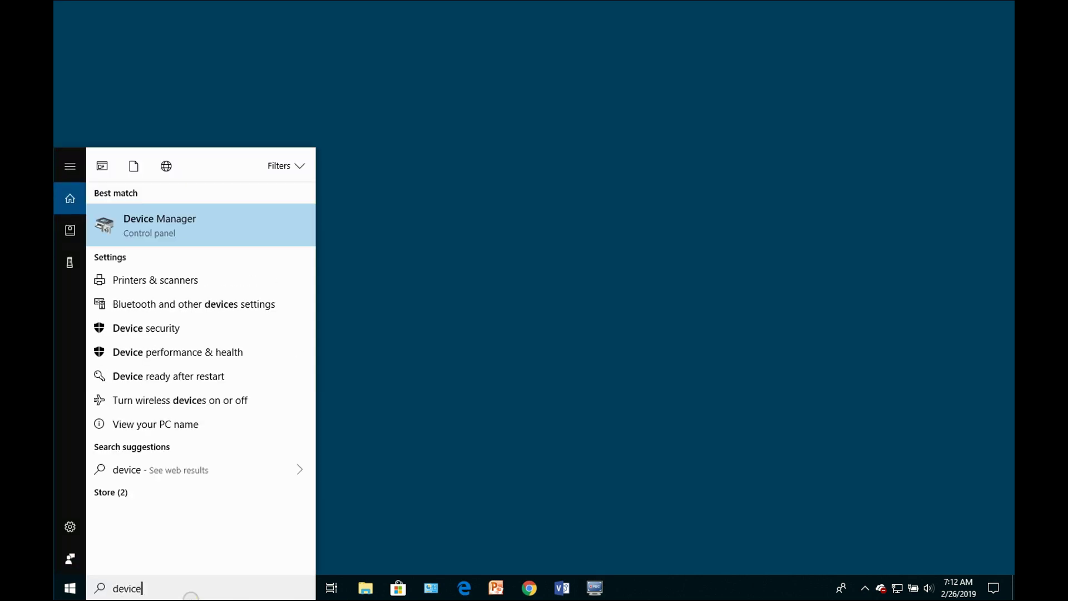
pyautogui.press('Return')
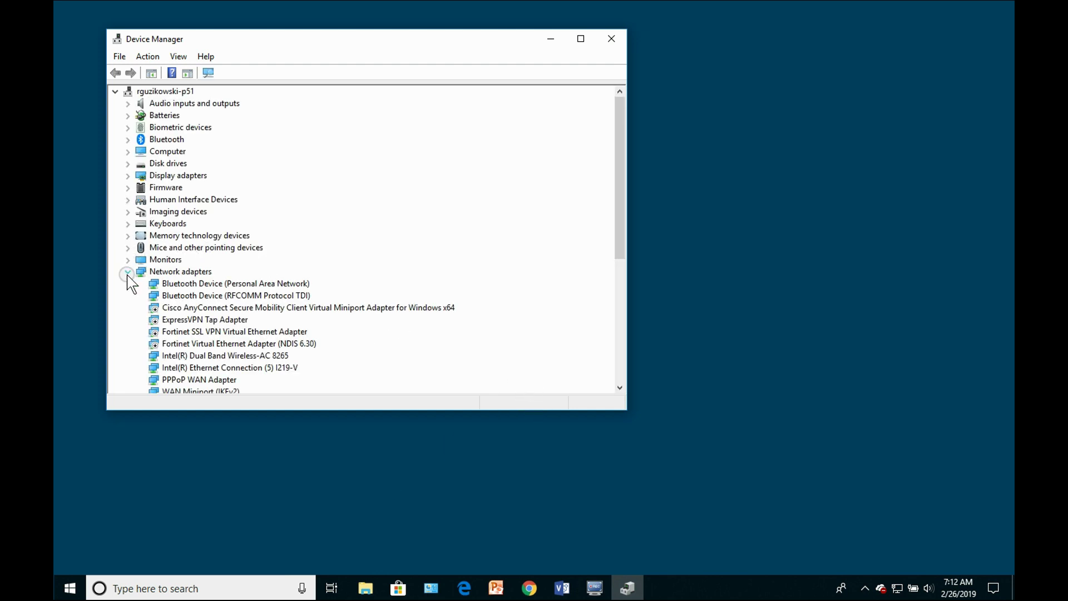
pyautogui.click(128, 271)
pyautogui.moveTo(222, 410); pyautogui.dragTo(215, 493)
pyautogui.click(128, 403)
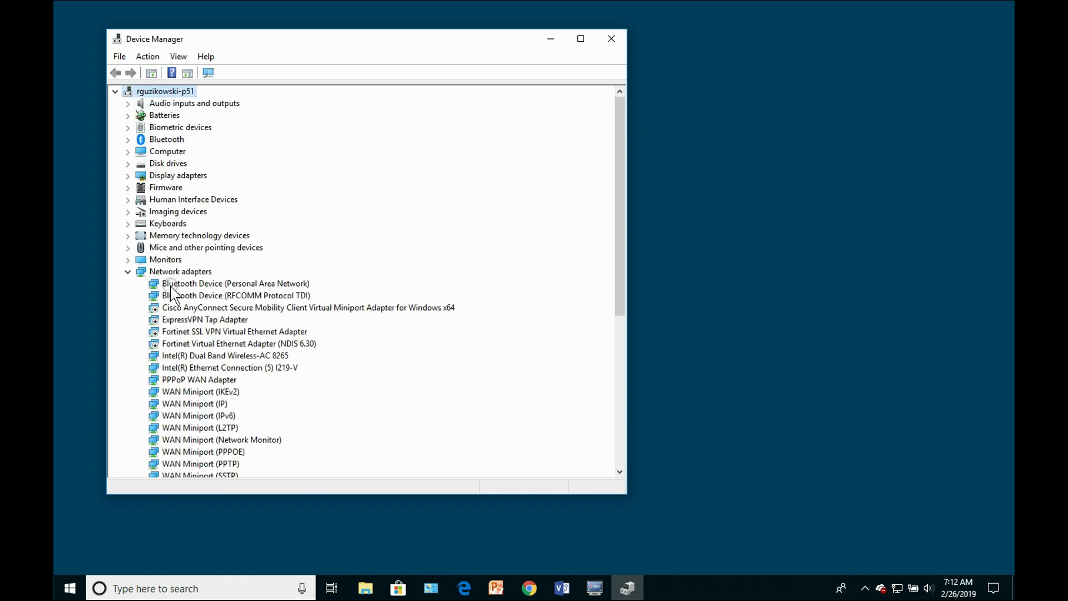
# Confirm Load VCP is enabled on the USB Serial Converter and locate USB Serial Port (COM34)
pyautogui.click(210, 466)
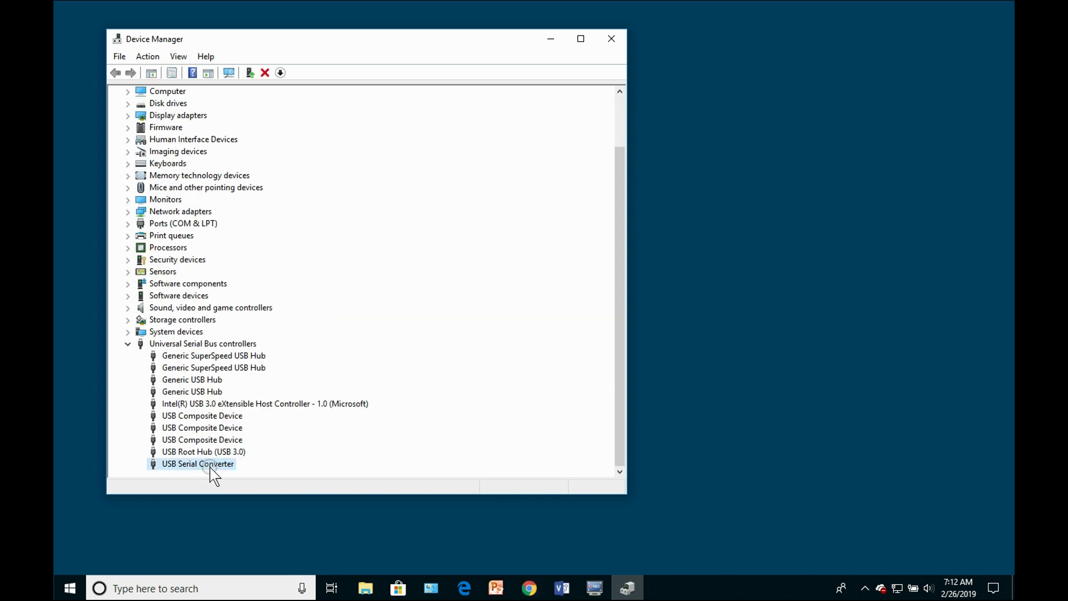
pyautogui.rightClick(209, 466)
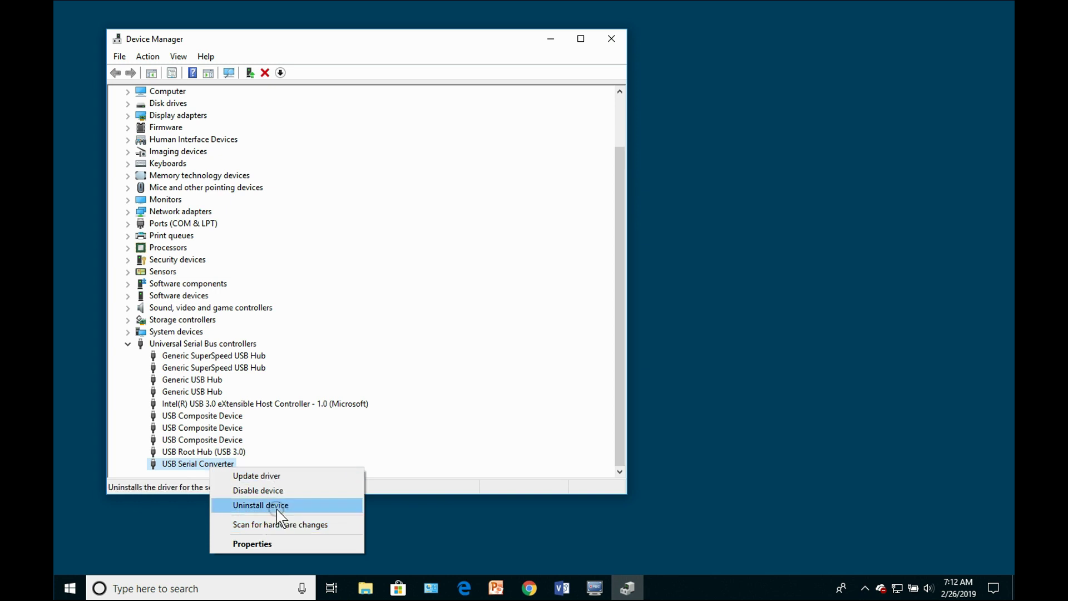
pyautogui.click(267, 543)
pyautogui.click(292, 143)
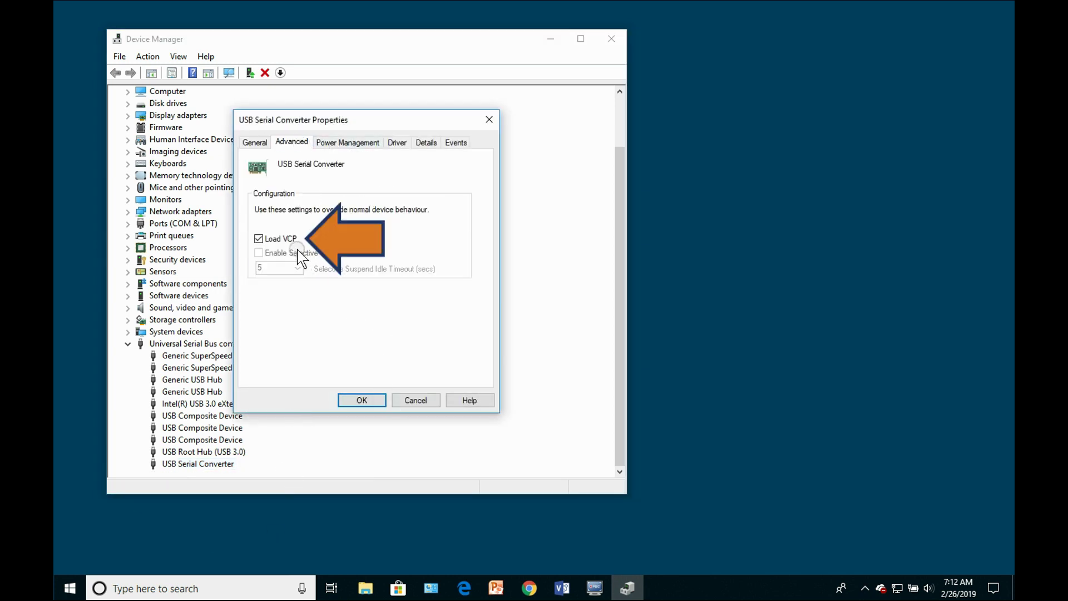
pyautogui.click(362, 400)
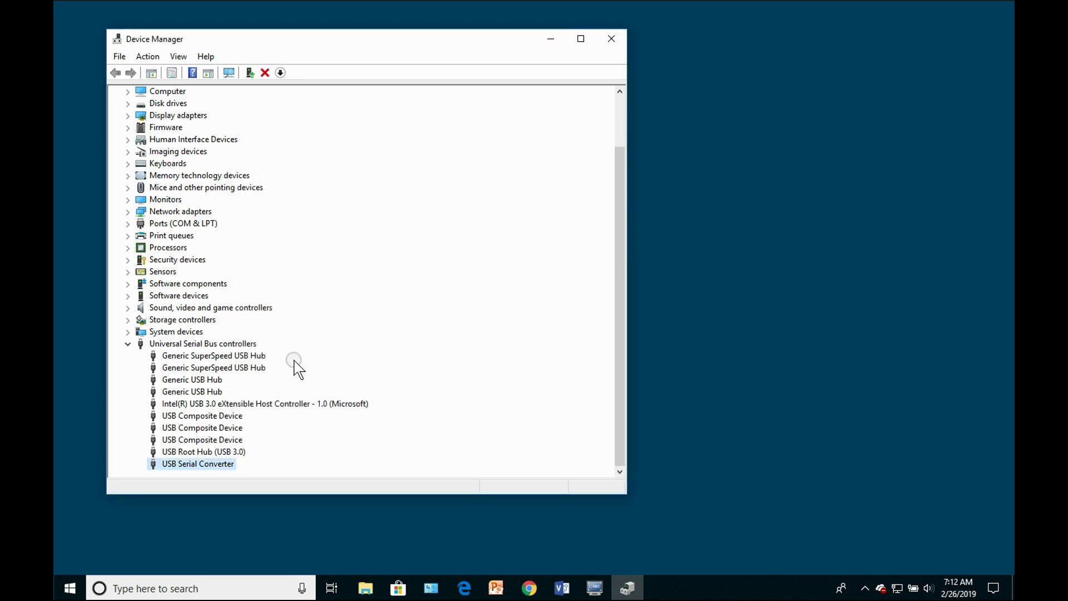
pyautogui.click(128, 226)
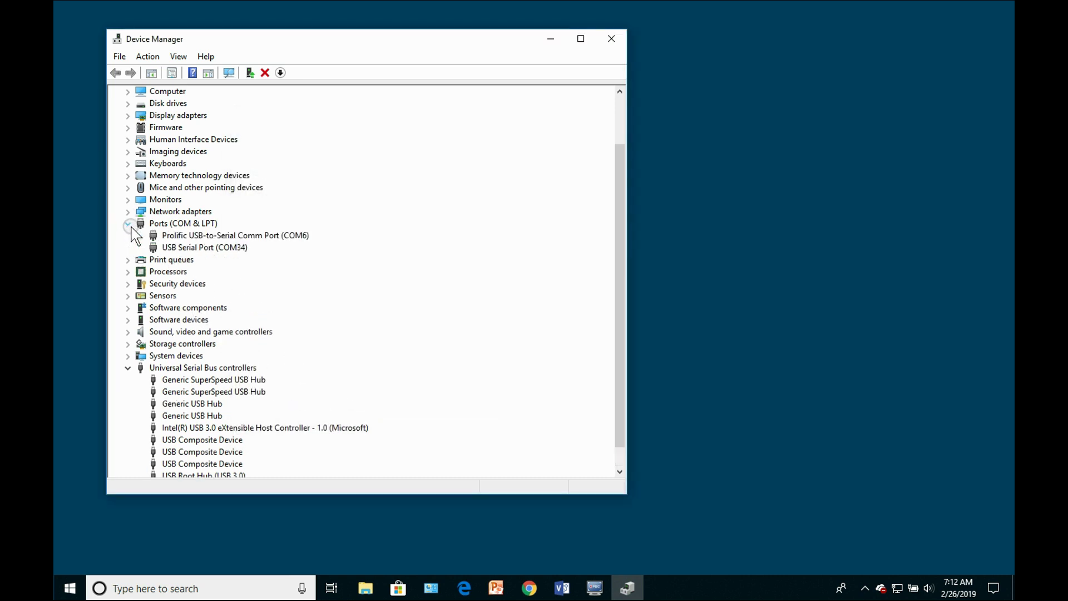
pyautogui.click(190, 249)
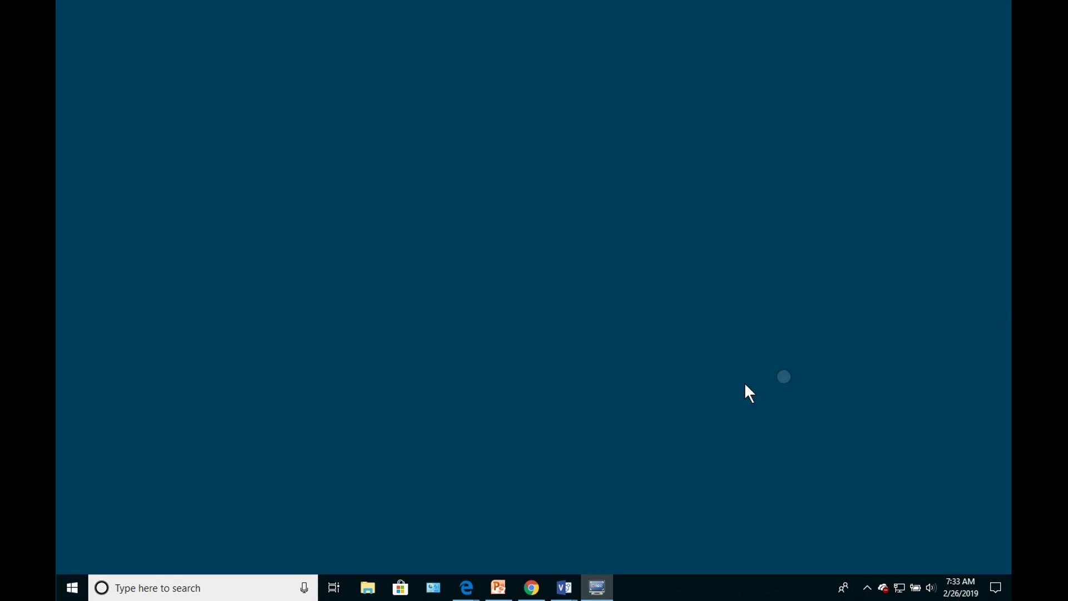
# Launch SecureCRT from Windows search
pyautogui.click(179, 595)
pyautogui.write('secu')
pyautogui.press('Return')
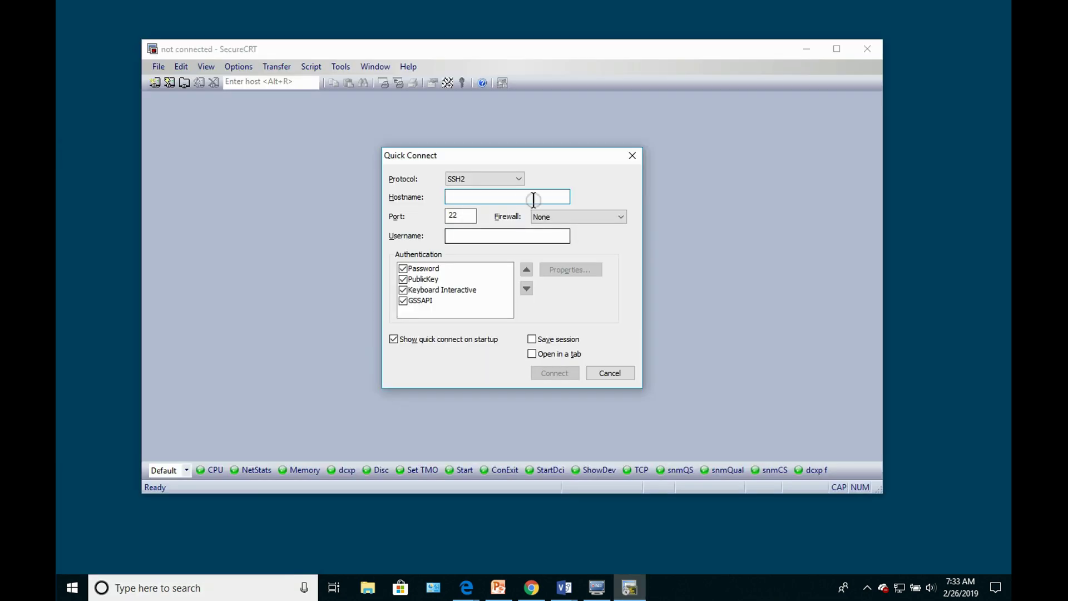
# Connect a Serial session on COM34 at 115200 baud with RTS/CTS flow control off
pyautogui.click(518, 178)
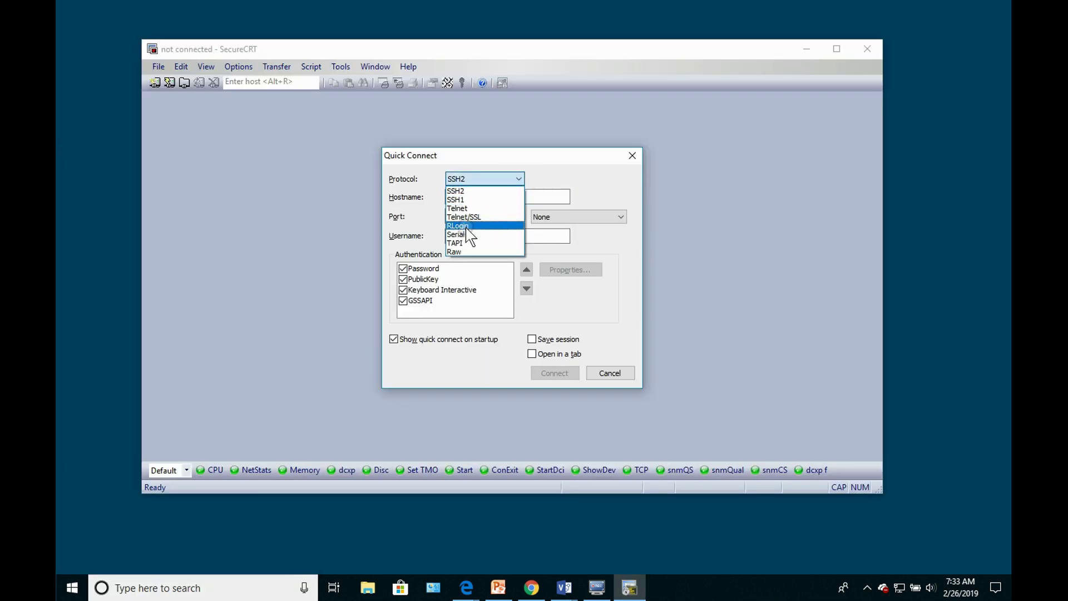
pyautogui.click(462, 231)
pyautogui.click(494, 196)
pyautogui.moveTo(494, 214); pyautogui.dragTo(493, 357)
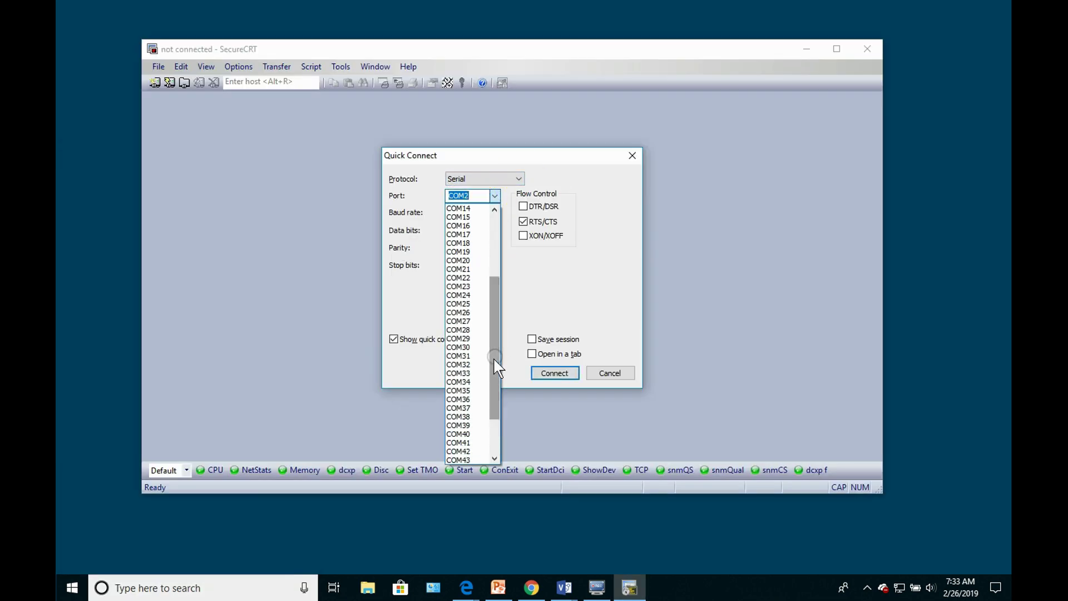
pyautogui.click(470, 328)
pyautogui.click(523, 221)
pyautogui.click(494, 212)
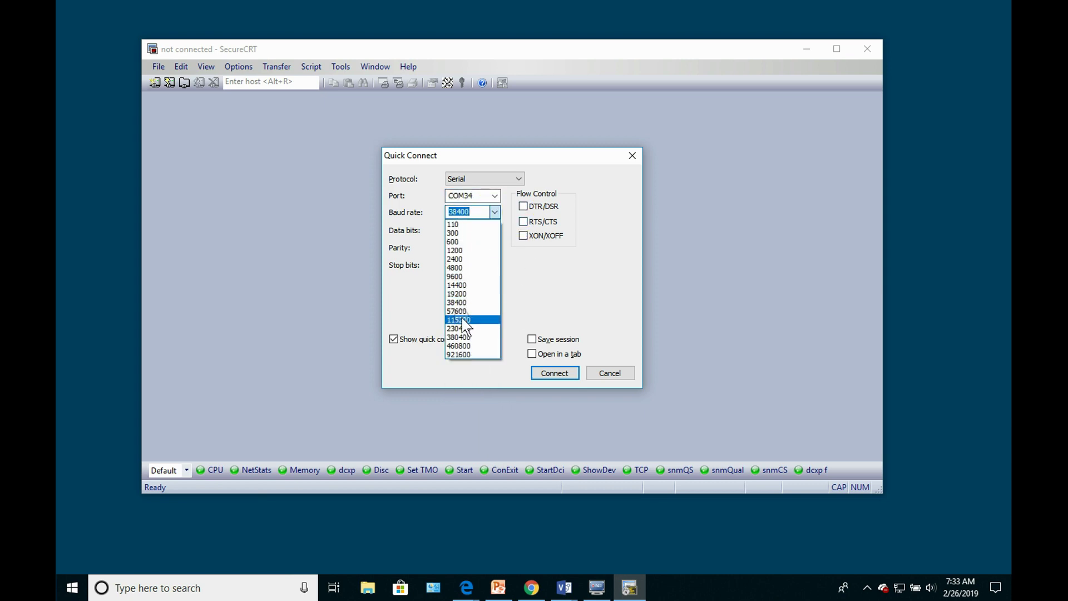
pyautogui.click(467, 316)
pyautogui.click(566, 378)
# Log in to the SmartServer console as apollo
pyautogui.press('Return')
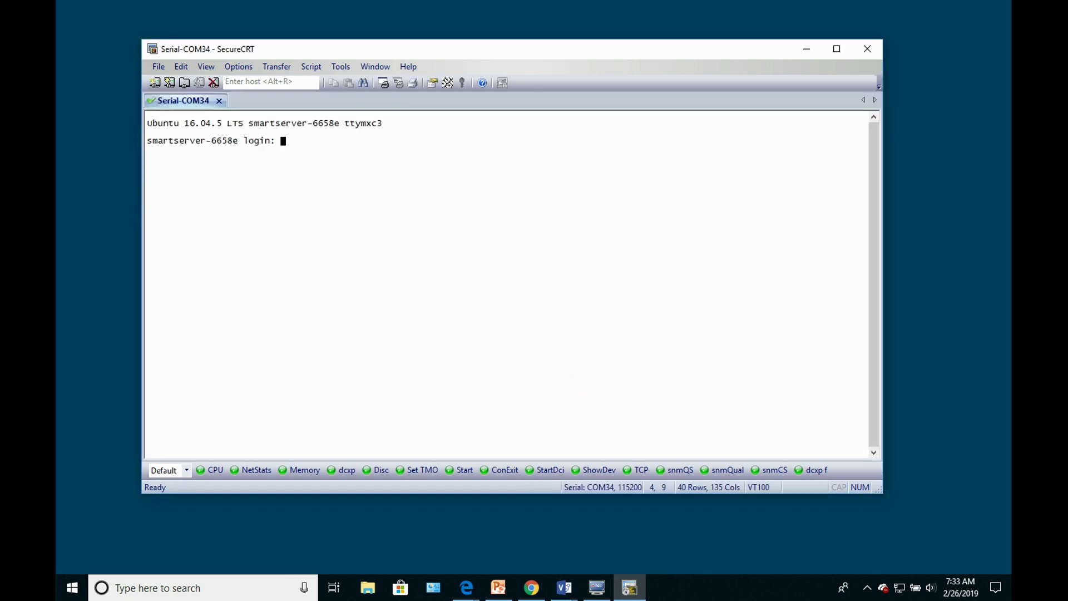
pyautogui.write('apoll')
pyautogui.write('o')
pyautogui.press('Return')
pyautogui.press('Return')
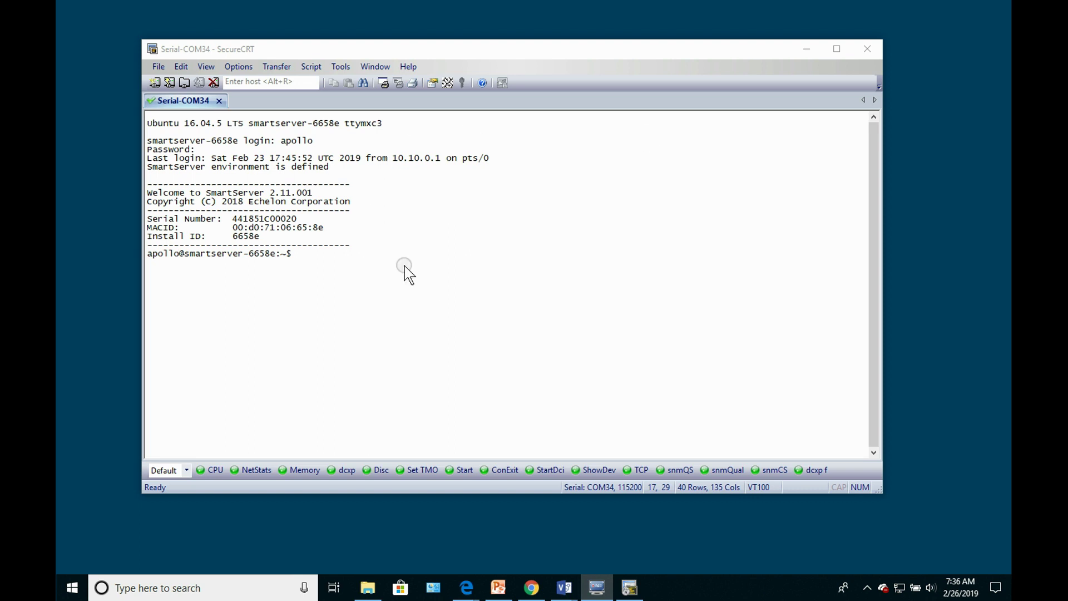
pyautogui.click(405, 274)
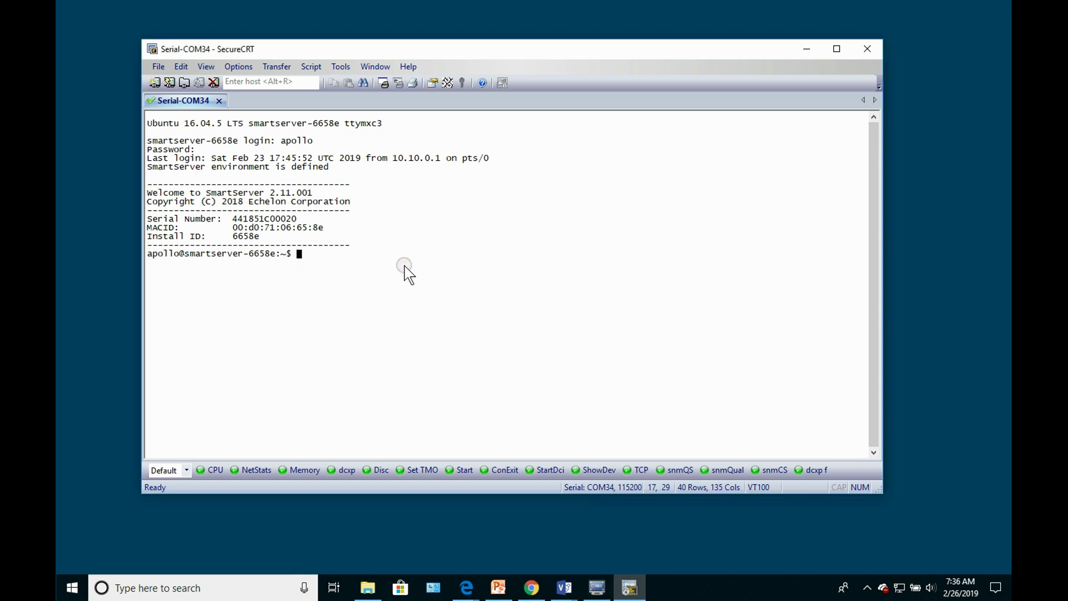
# Go to /var/apollo/data/router/, list its files, and display nid_index
pyautogui.write('cd /var/apollo/data/router/')
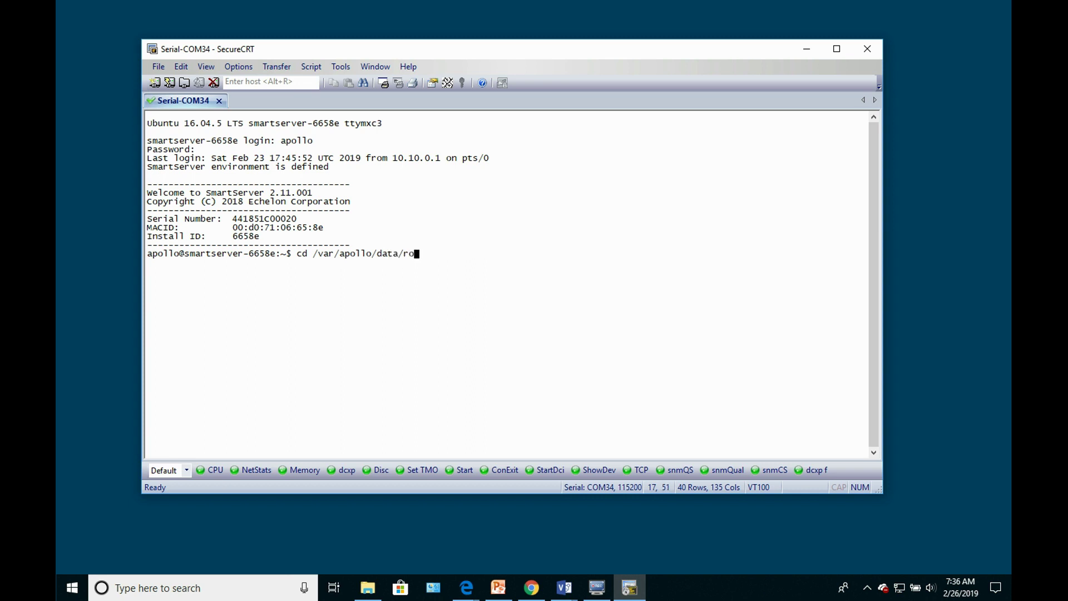
pyautogui.press('Return')
pyautogui.write('ls')
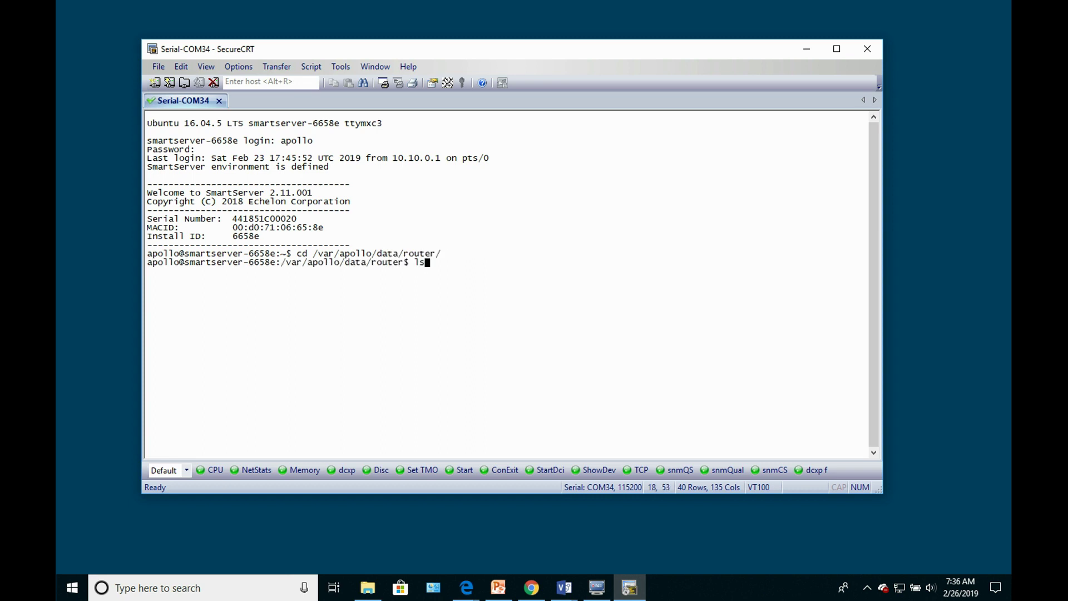
pyautogui.press('Return')
pyautogui.write('cat ni')
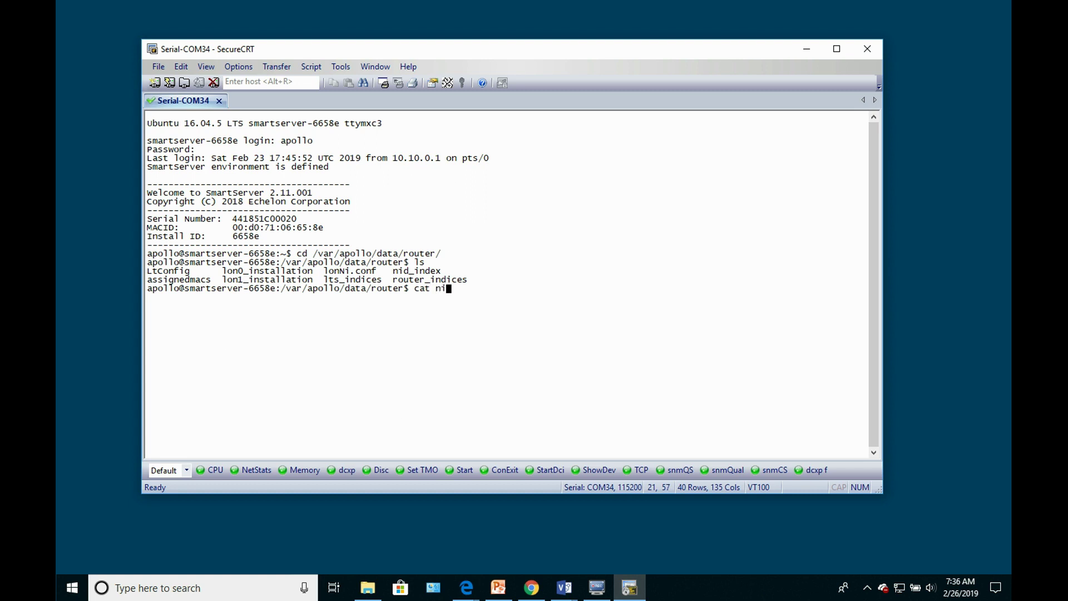
pyautogui.press('Tab')
pyautogui.press('Return')
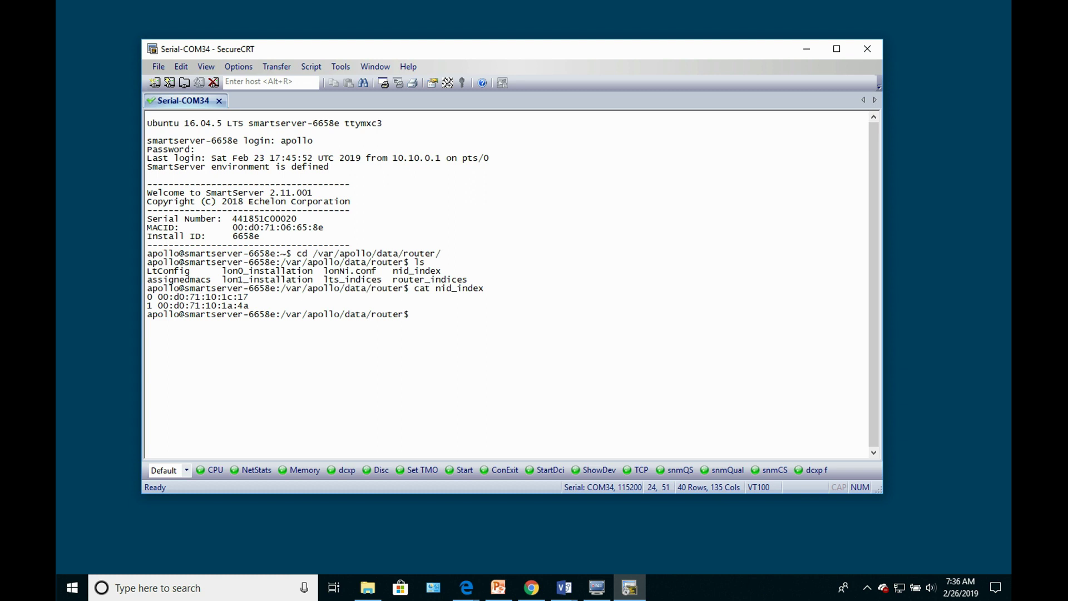
# Delete nid_index with sudo rm, entering the admin password, then run sudo reboot
pyautogui.write('sudo rm nid_i')
pyautogui.write('ndex')
pyautogui.press('Return')
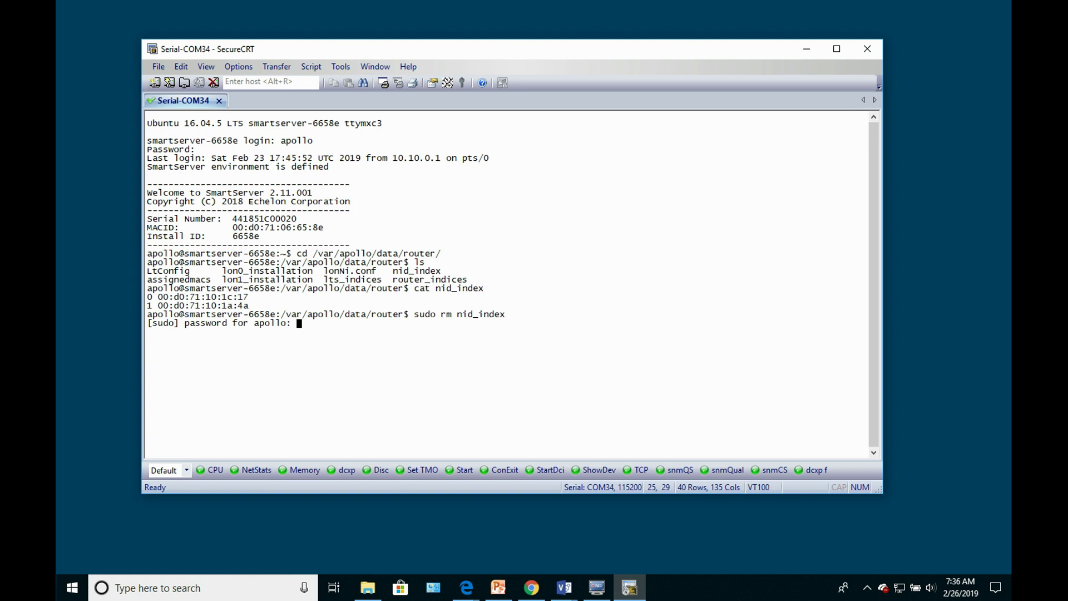
pyautogui.press('Return')
pyautogui.write('sudo ')
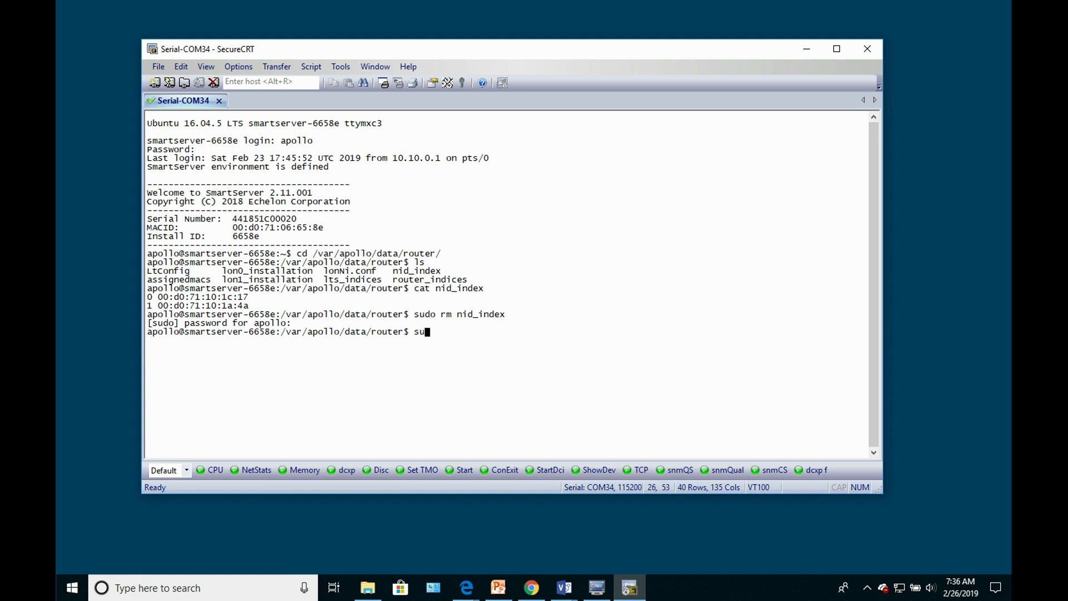
pyautogui.write('reboot')
pyautogui.press('Return')
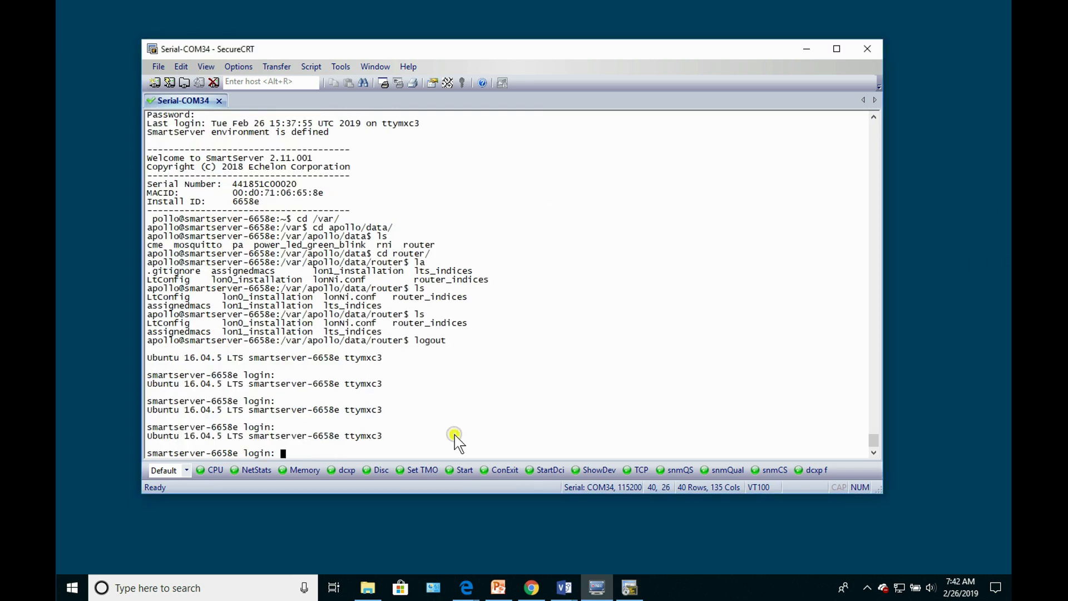
# Start entering the apollo user name at the rebooted smartserver-6658e login prompt
pyautogui.write('apo')
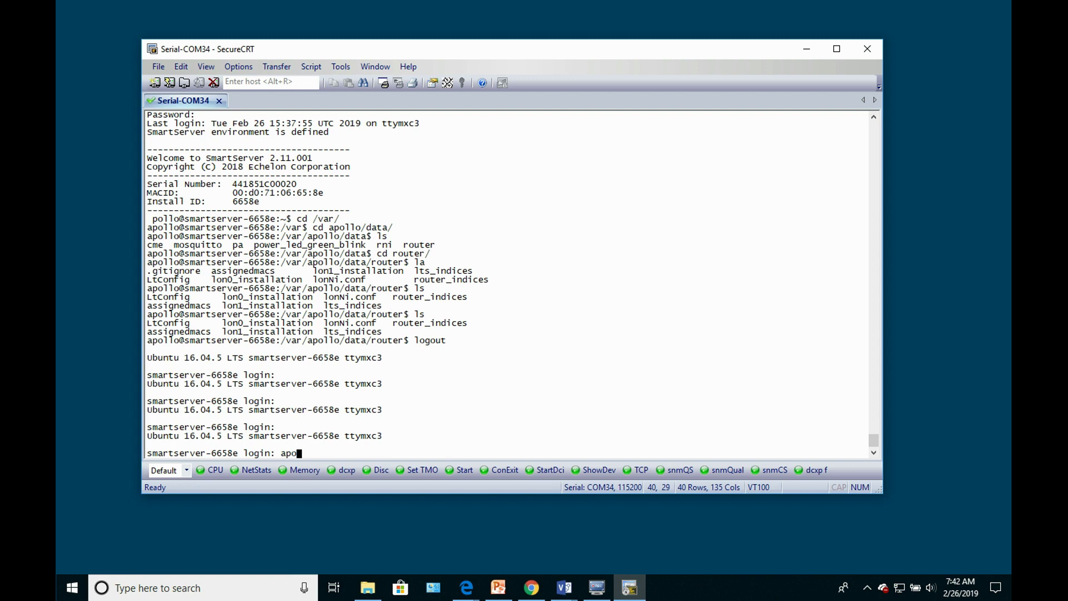